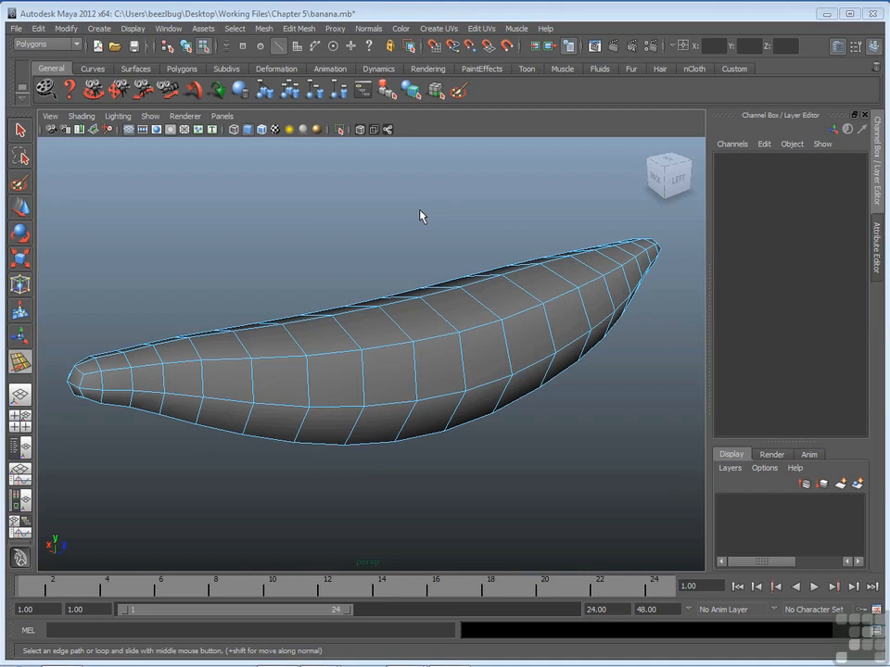
Step: Select individual edges on the middle of the banana mesh with the Slide Edge Tool active, and clear the selection
left_click(353, 342)
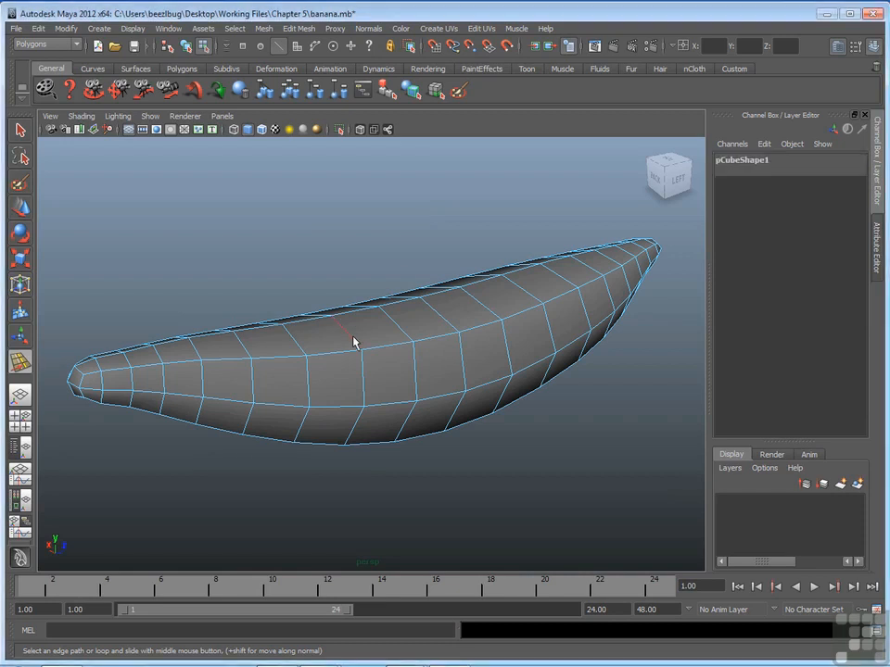
left_click(363, 372)
left_click(395, 346, "shift")
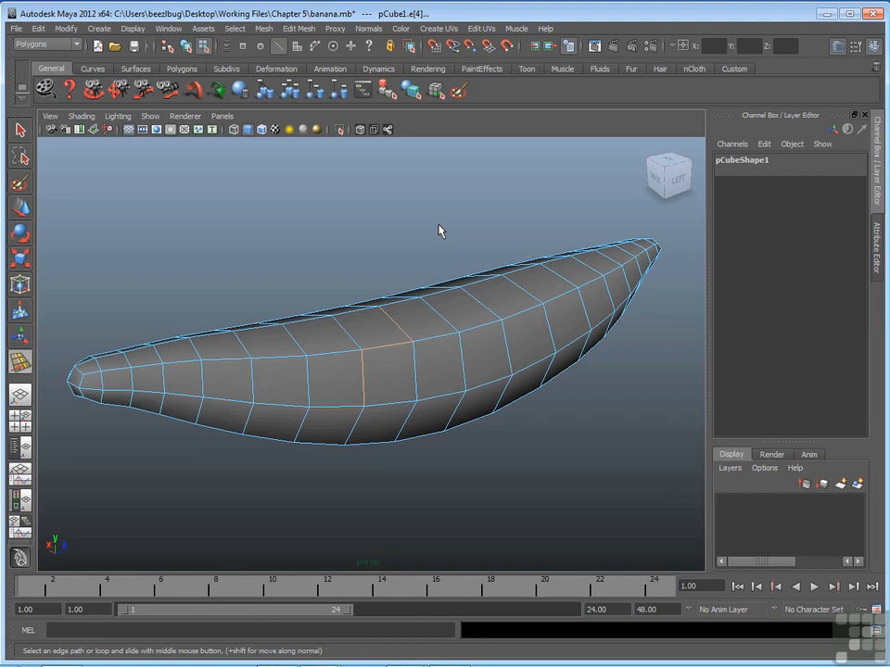
left_click(434, 229)
Step: Select three alternating cross-section edge loops around the middle of the banana with the Select Edge Loop Tool
left_click(235, 29)
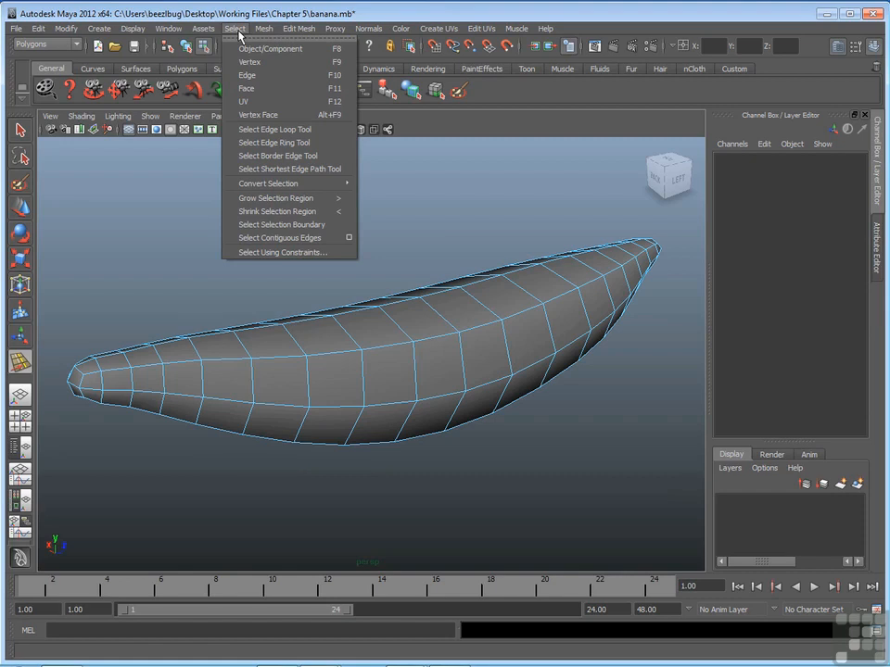
left_click(284, 134)
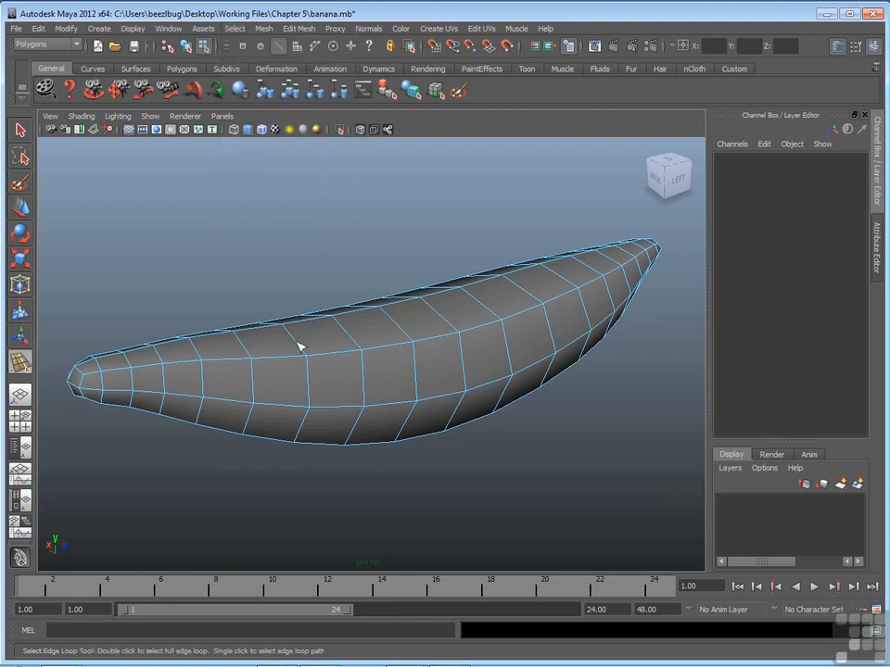
left_click(299, 347)
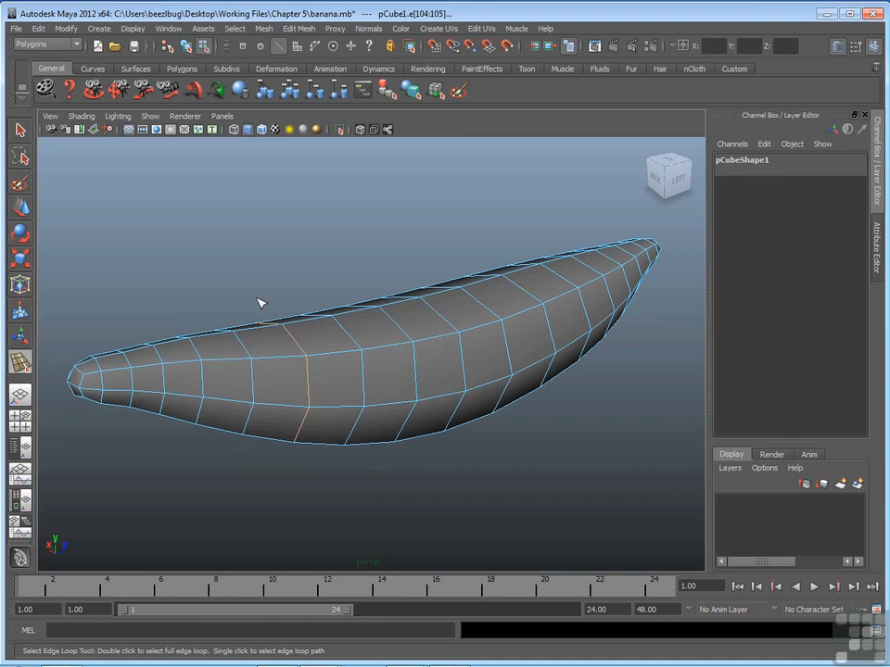
double_click(416, 370, "shift")
left_click_drag(361, 309, 320, 334, "alt")
scroll(532, 322, "up", 2)
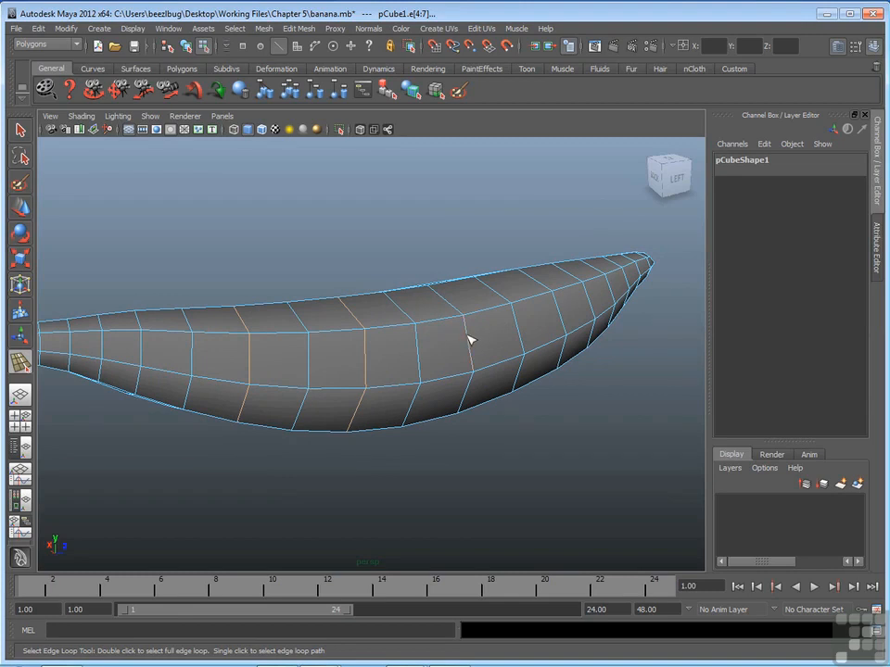
left_click_drag(482, 337, 415, 335, "alt")
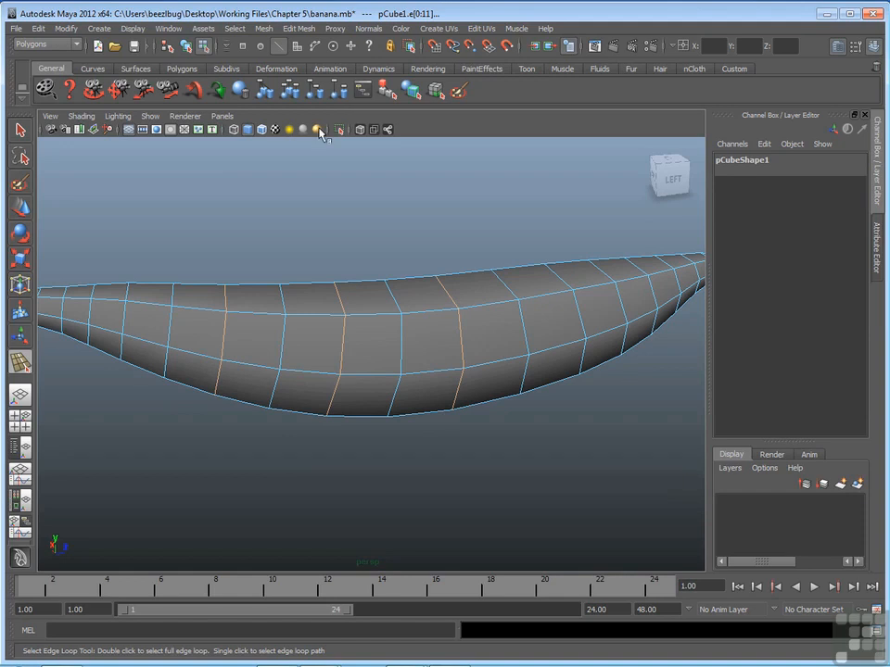
Step: Clear the edge loop selection and activate the Select Tool
left_click(234, 28)
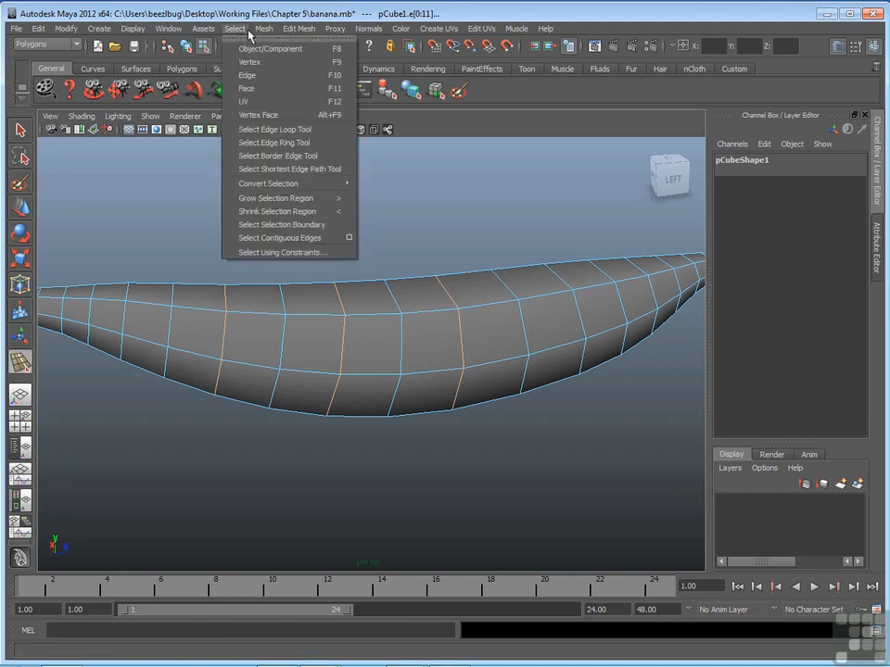
left_click(320, 135)
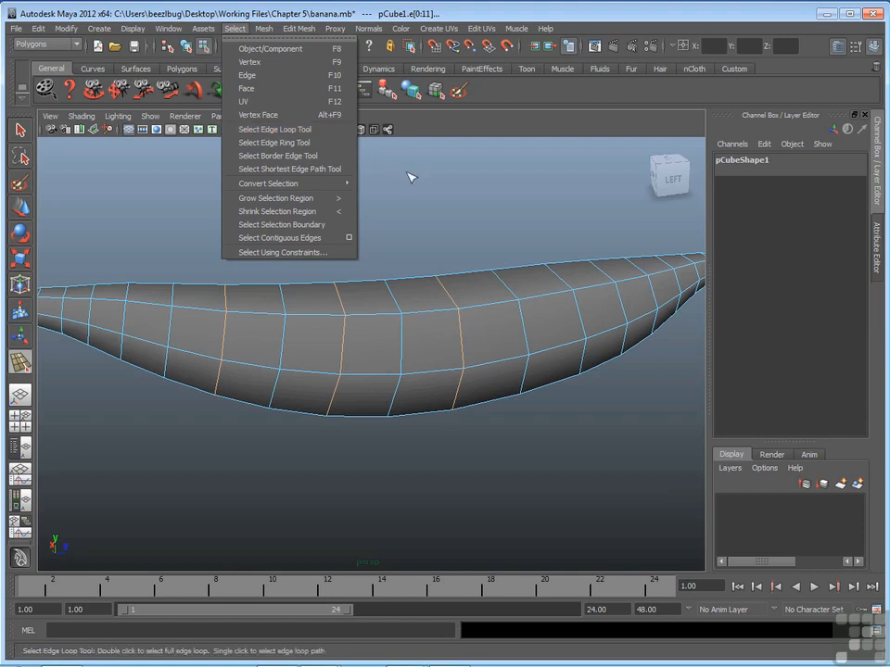
left_click(402, 178)
left_click(20, 135)
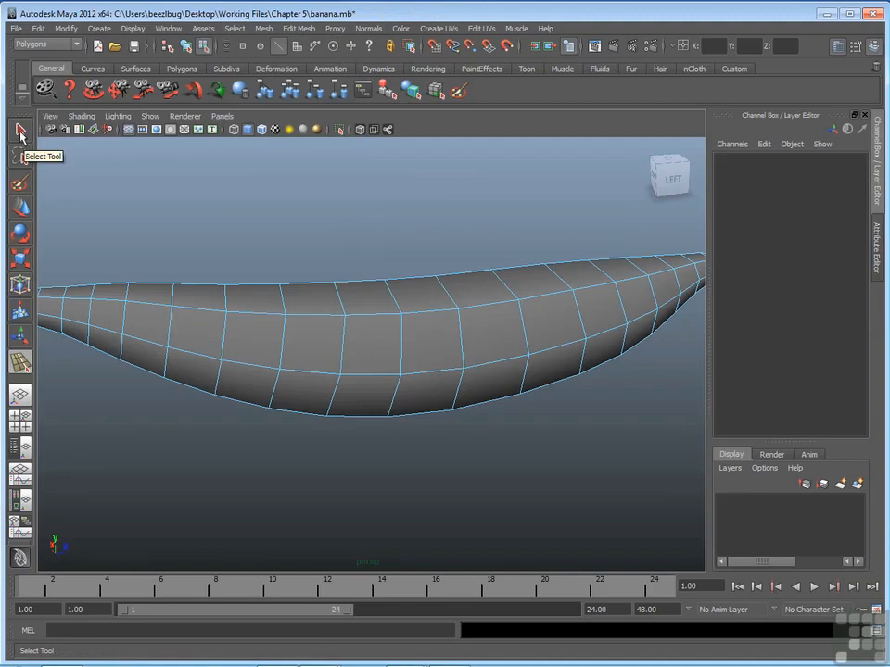
left_click(21, 133)
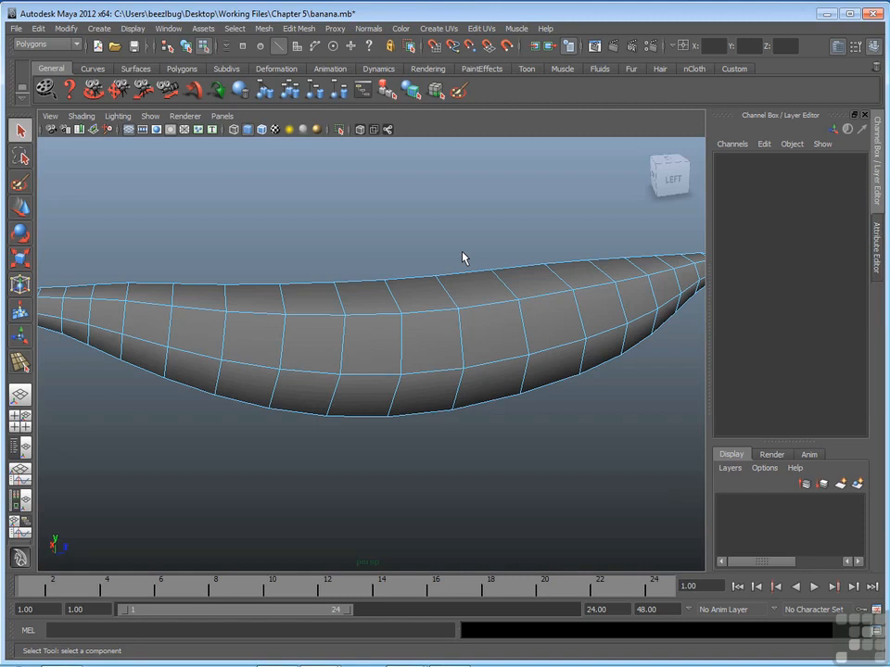
Step: Select a full ring of lengthwise edges around the middle of the banana with the Select Edge Ring Tool
left_click_drag(462, 254, 449, 240, "alt")
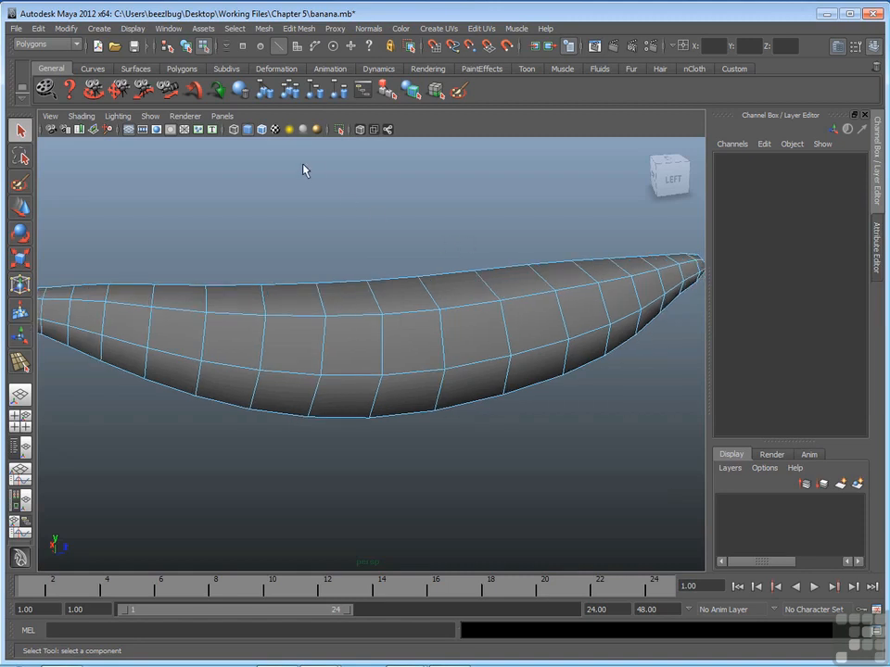
left_click(235, 28)
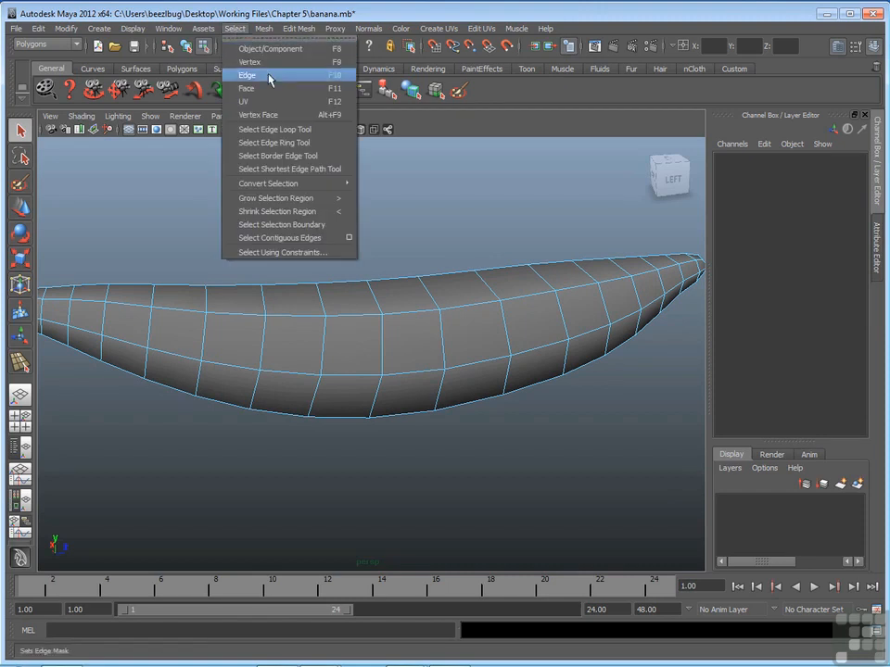
left_click(323, 145)
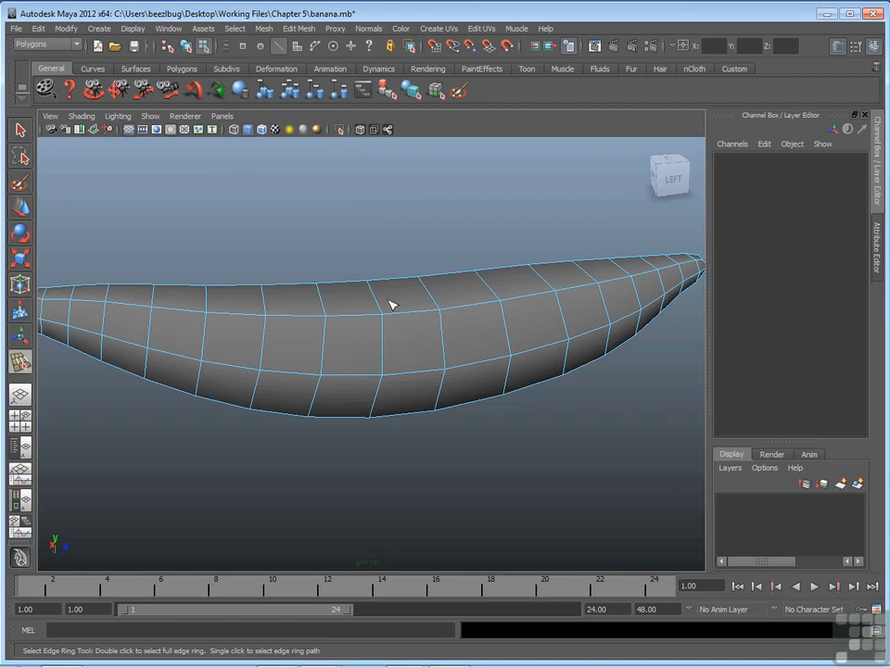
left_click(359, 318)
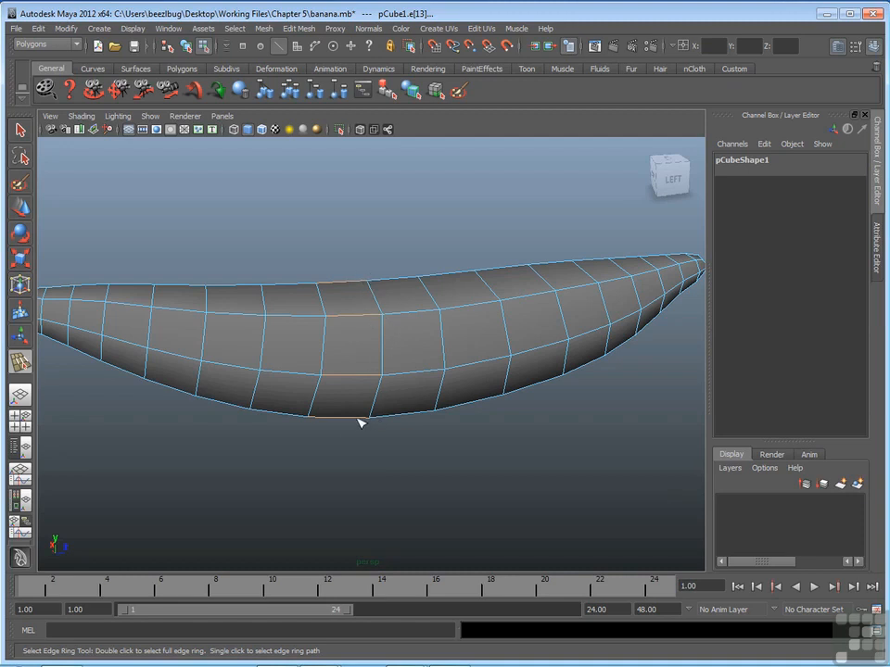
left_click_drag(342, 320, 315, 304, "alt")
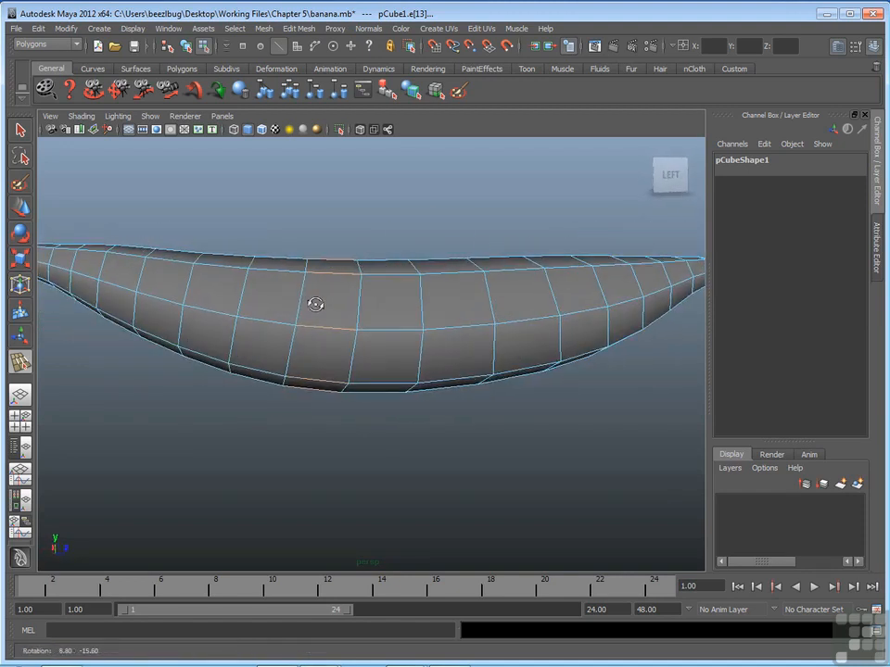
Step: Add a nearby cross-section edge loop to the selected edge ring with the Select Edge Loop Tool
left_click(234, 28)
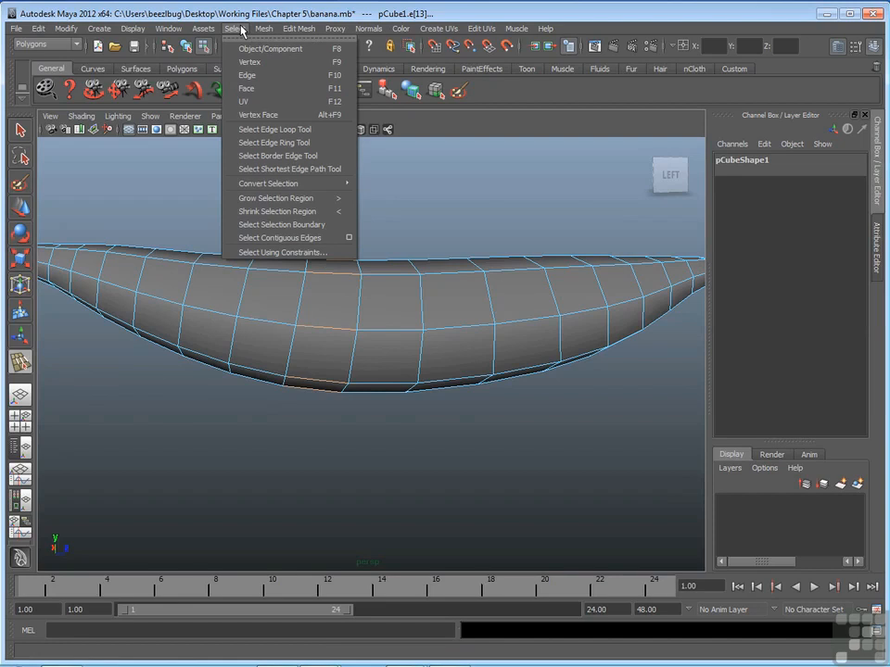
left_click(323, 130)
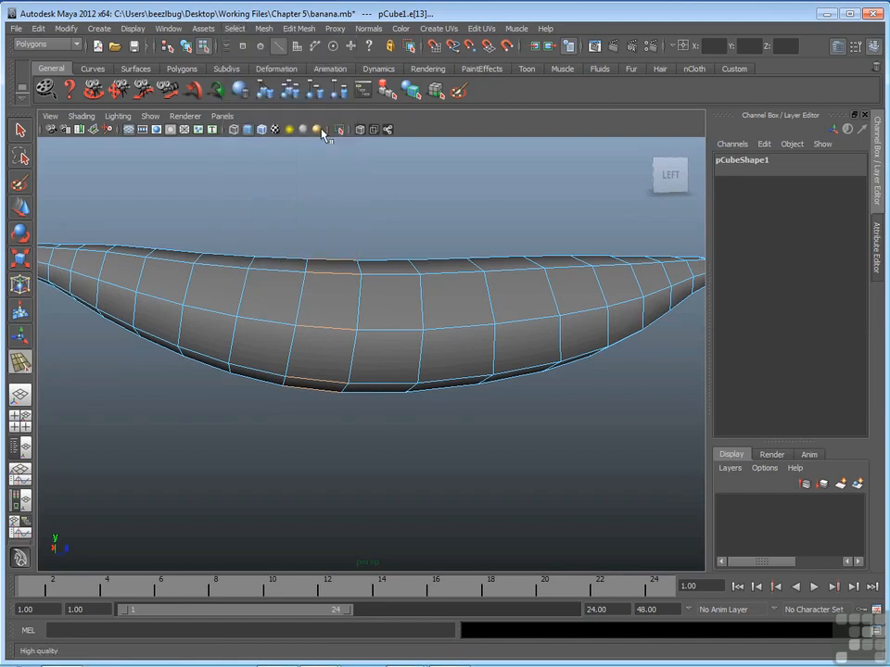
double_click(423, 304)
left_click_drag(442, 345, 449, 387, "alt")
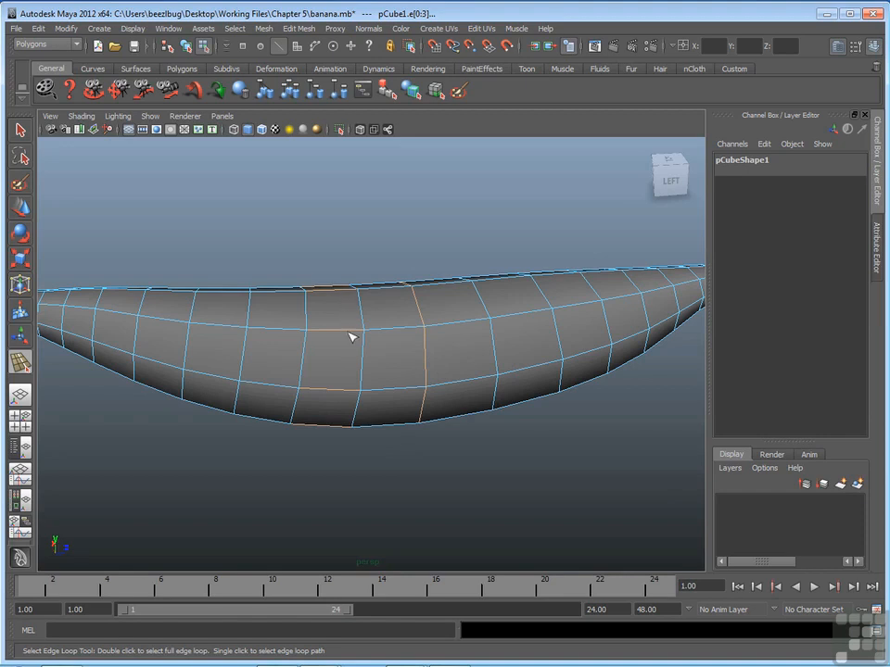
Step: Display the banana in wireframe shading and clear the edge selection with the Select Tool
left_click(86, 117)
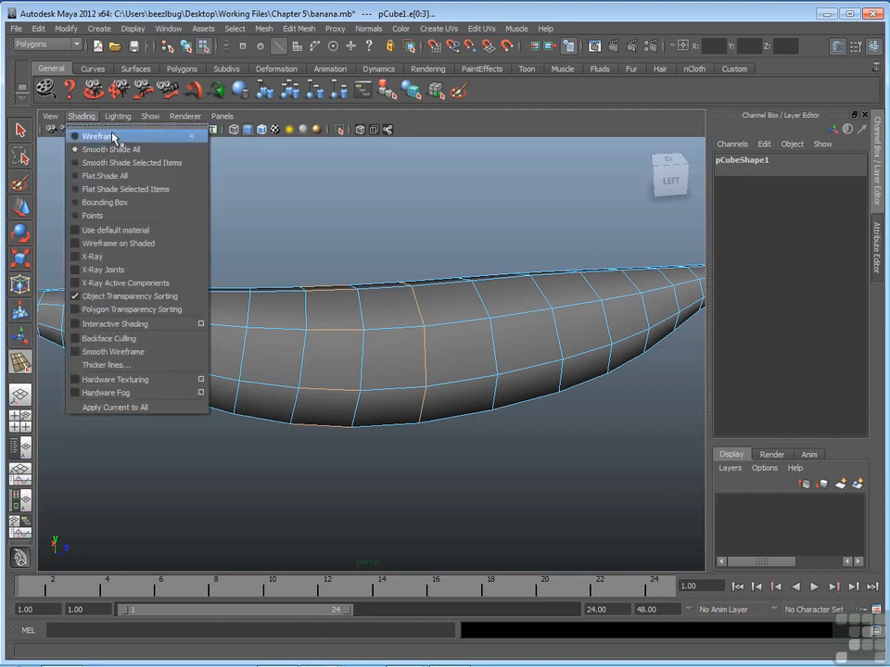
left_click(93, 135)
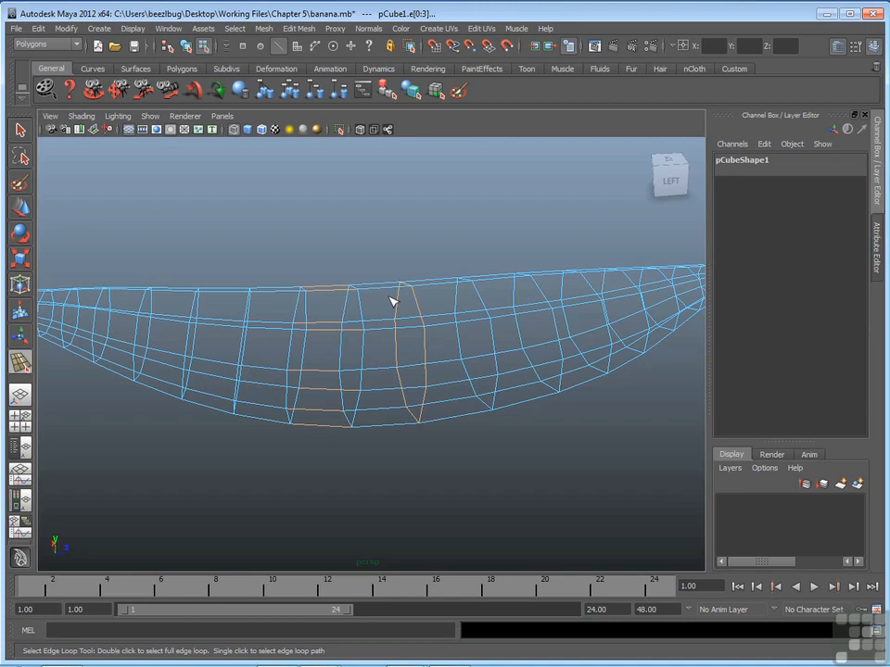
key("q")
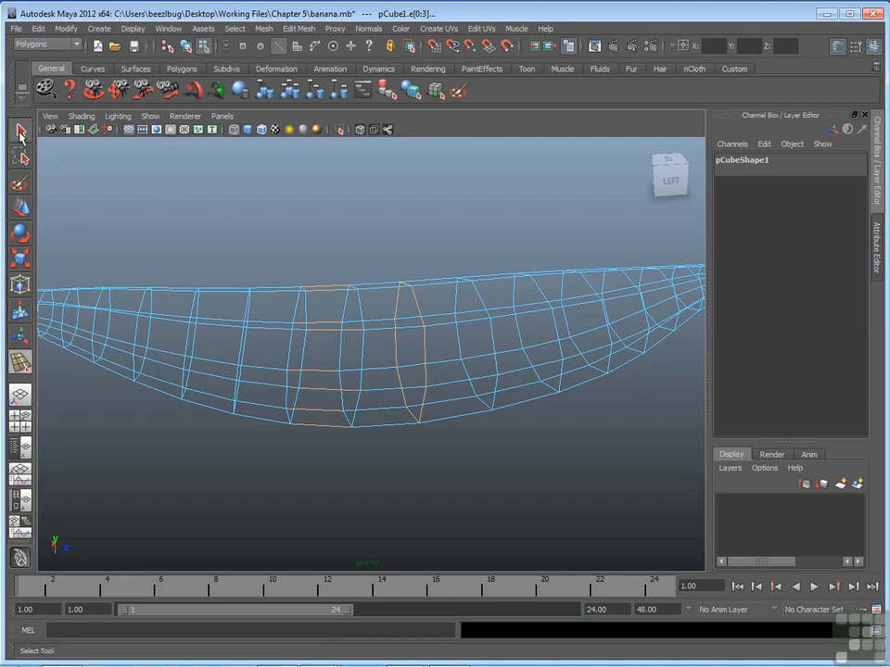
left_click(287, 261)
left_click_drag(284, 262, 306, 245, "alt")
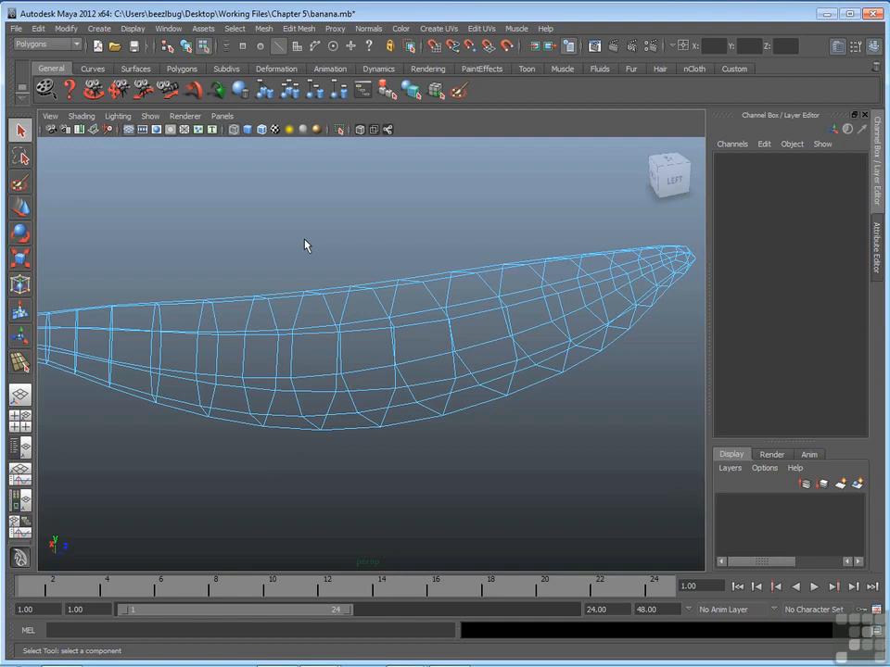
left_click(304, 27)
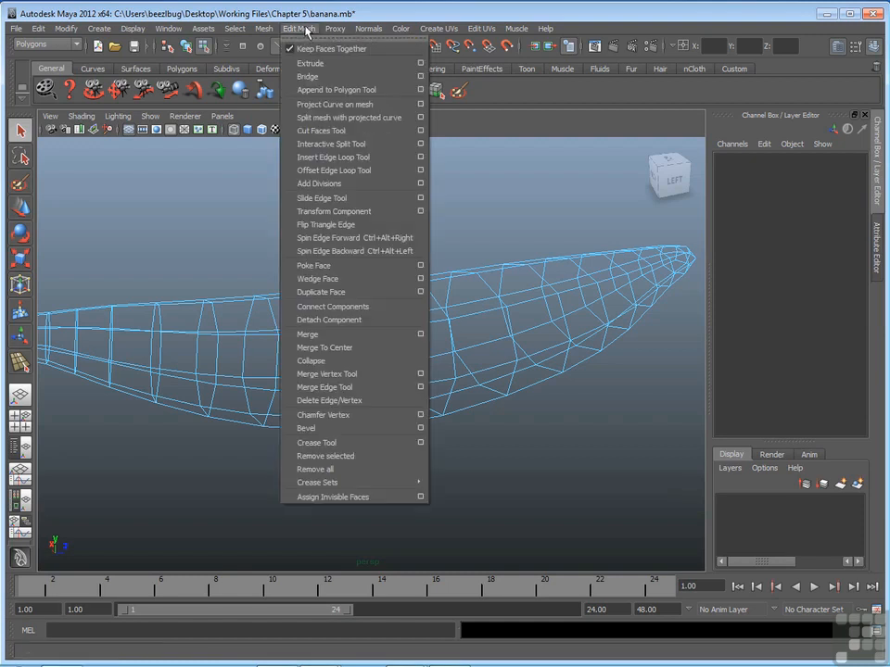
left_click(375, 202)
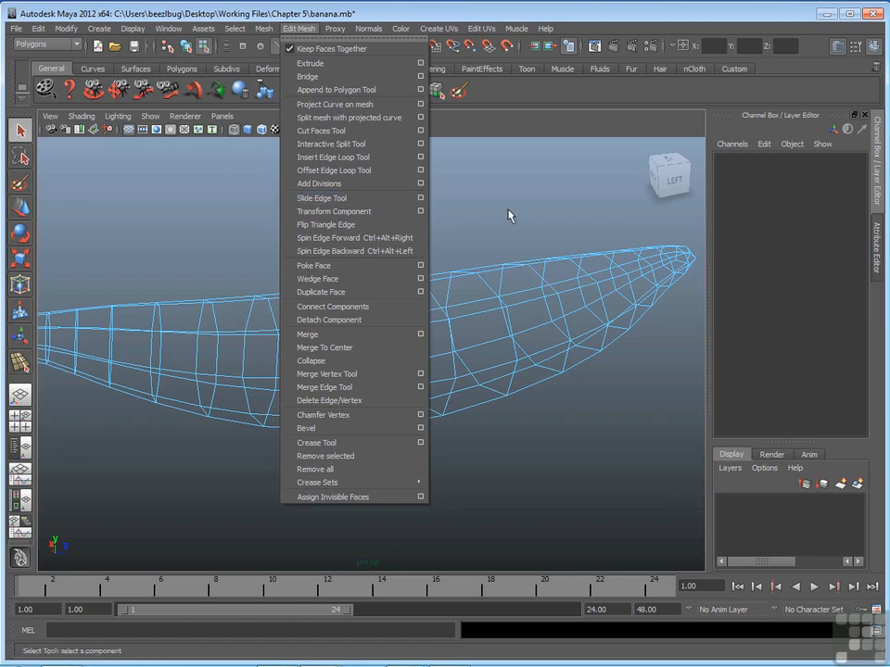
left_click_drag(427, 319, 395, 318, "alt")
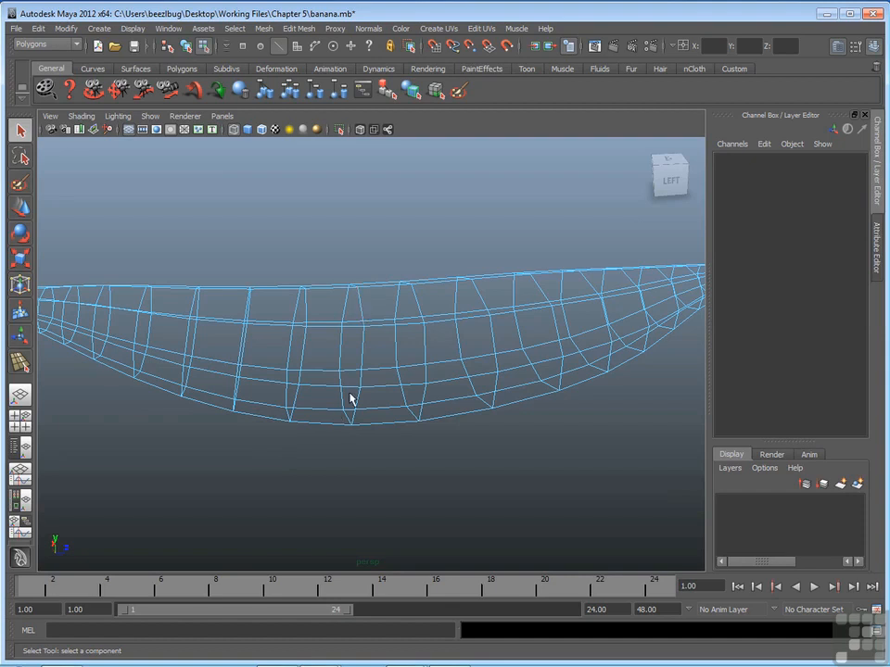
Step: Select the cross-section edge loop at the middle of the banana with the Select Edge Loop Tool
left_click(234, 29)
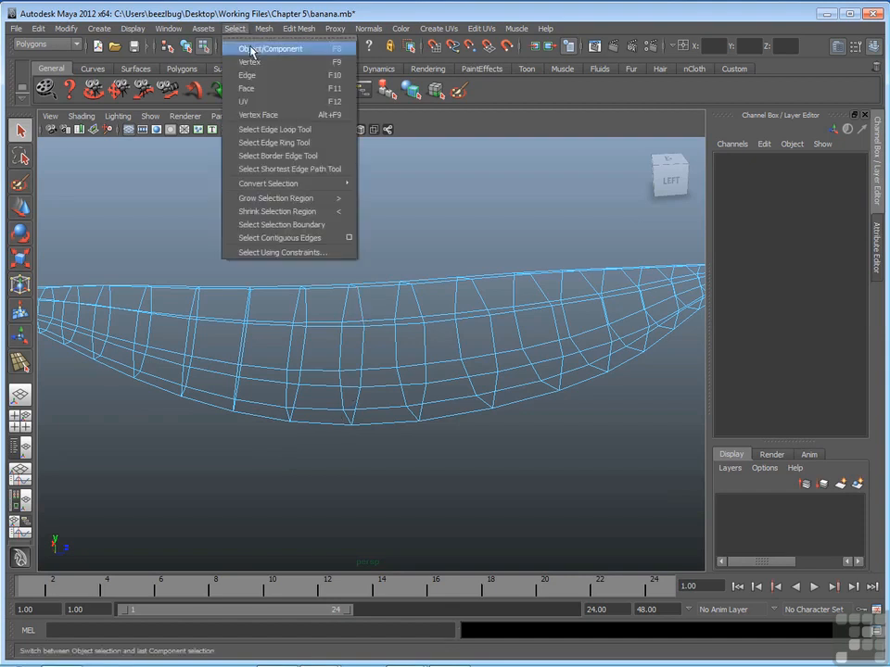
left_click(320, 135)
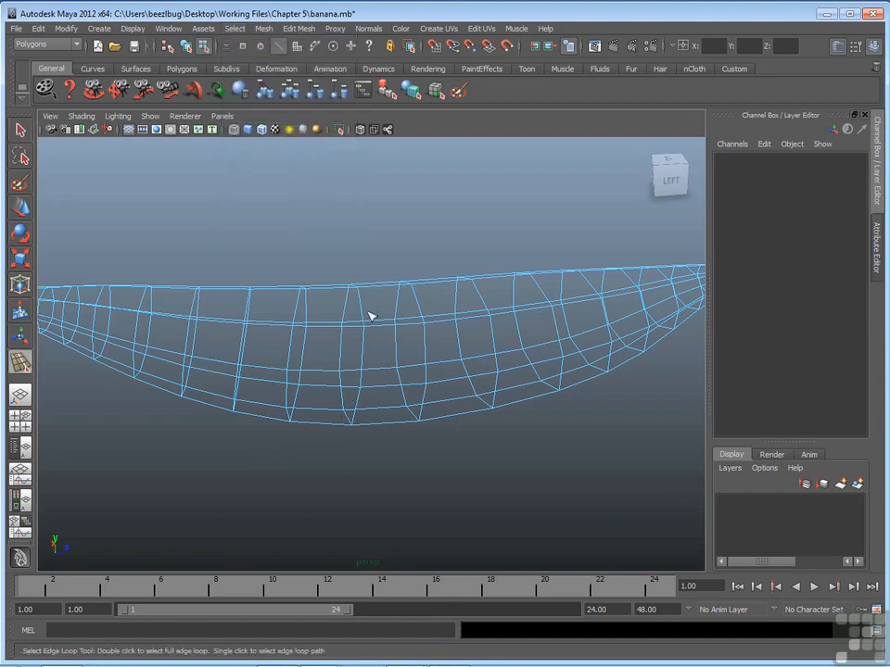
left_click(364, 312)
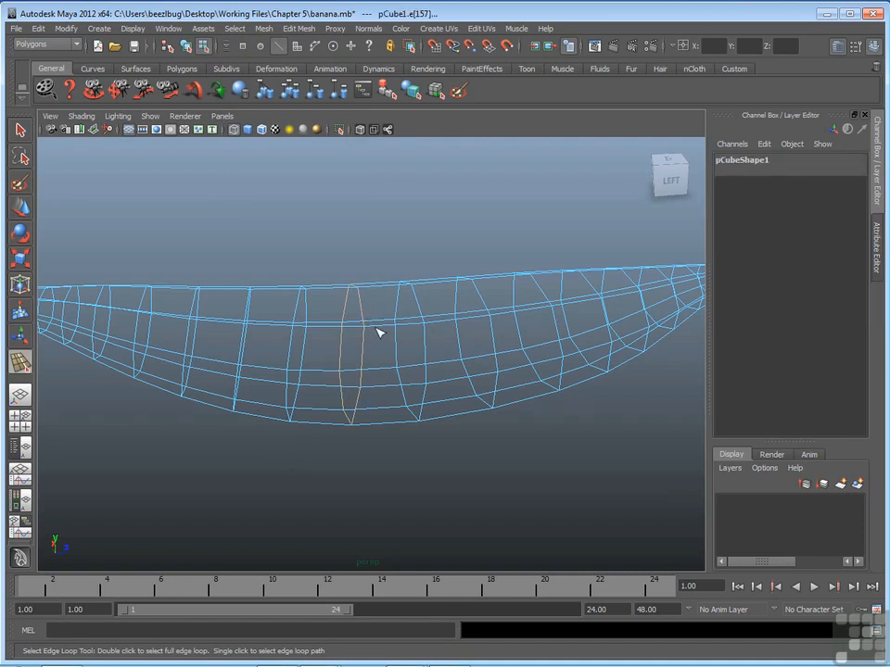
Step: Slide the selected middle edge loop along the banana's surface with the Slide Edge Tool
left_click(305, 29)
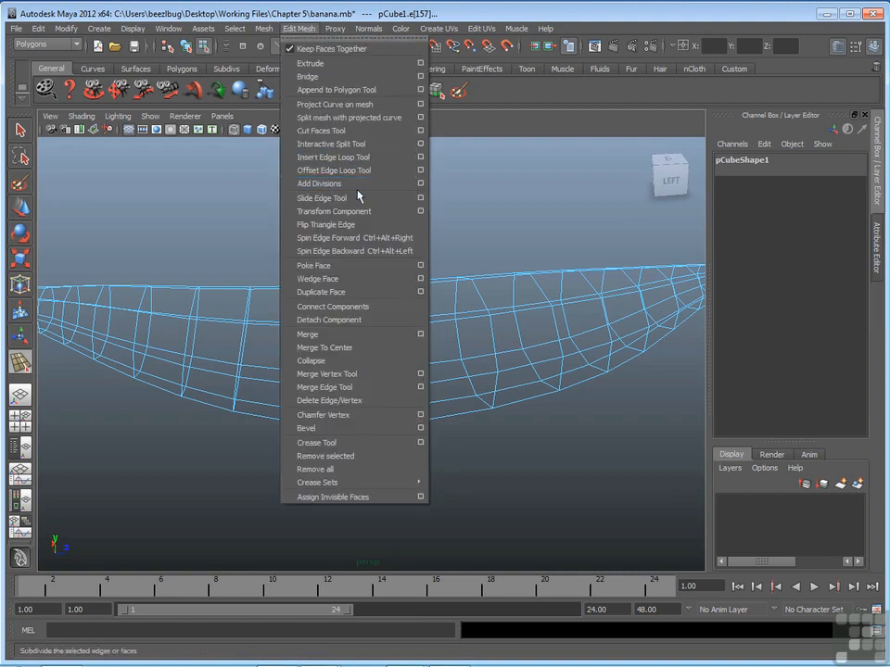
left_click(322, 198)
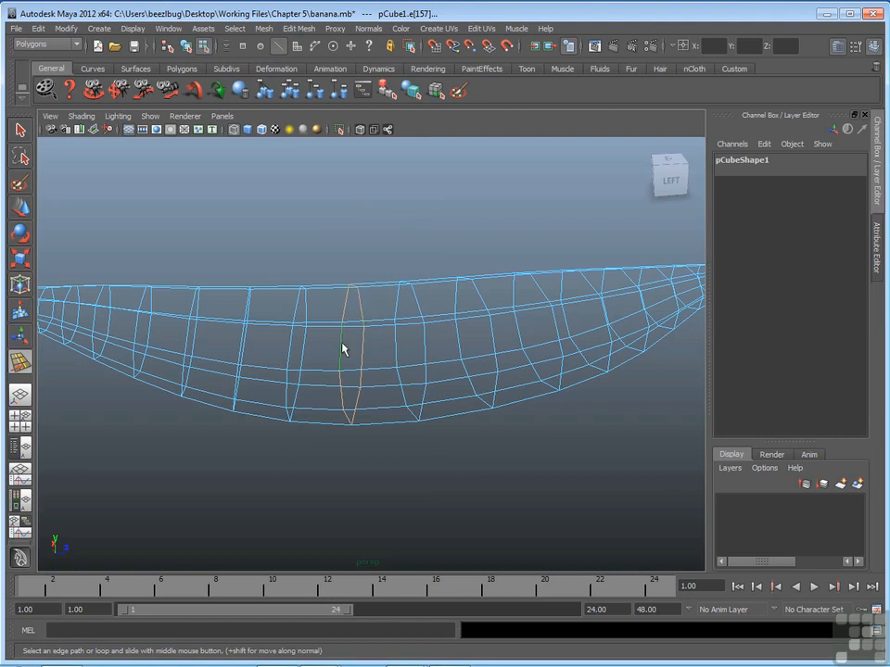
mouse_move(366, 312)
middle_mouse_down()
mouse_move(316, 307)
mouse_move(390, 304)
mouse_move(336, 311)
mouse_move(387, 308)
mouse_move(351, 314)
mouse_move(474, 304)
mouse_move(297, 320)
mouse_move(429, 296)
mouse_move(286, 309)
mouse_move(356, 304)
middle_mouse_up()
key("a")
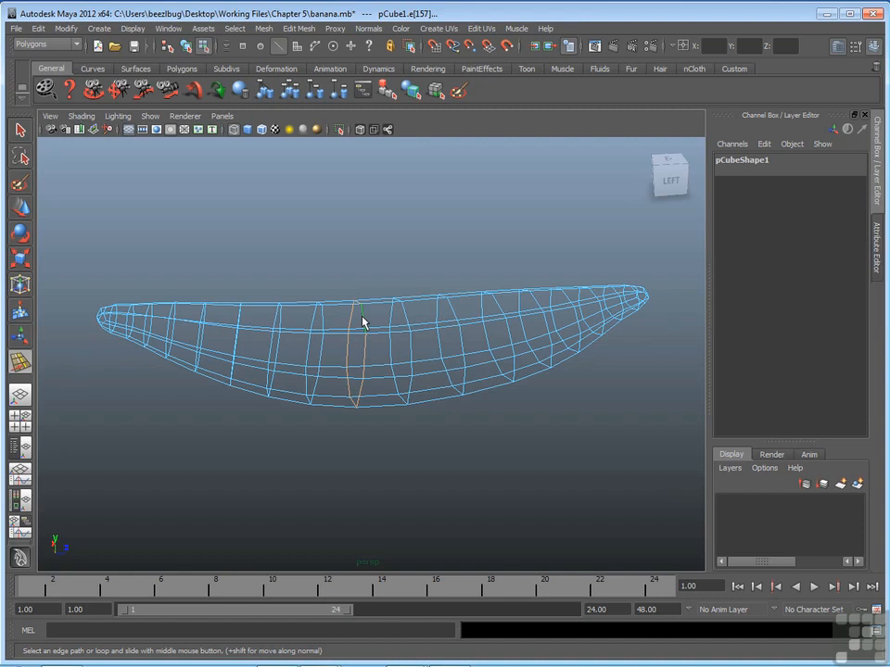
Step: Reactivate the Slide Edge Tool and clear the selection of the middle edge loop
left_click(299, 28)
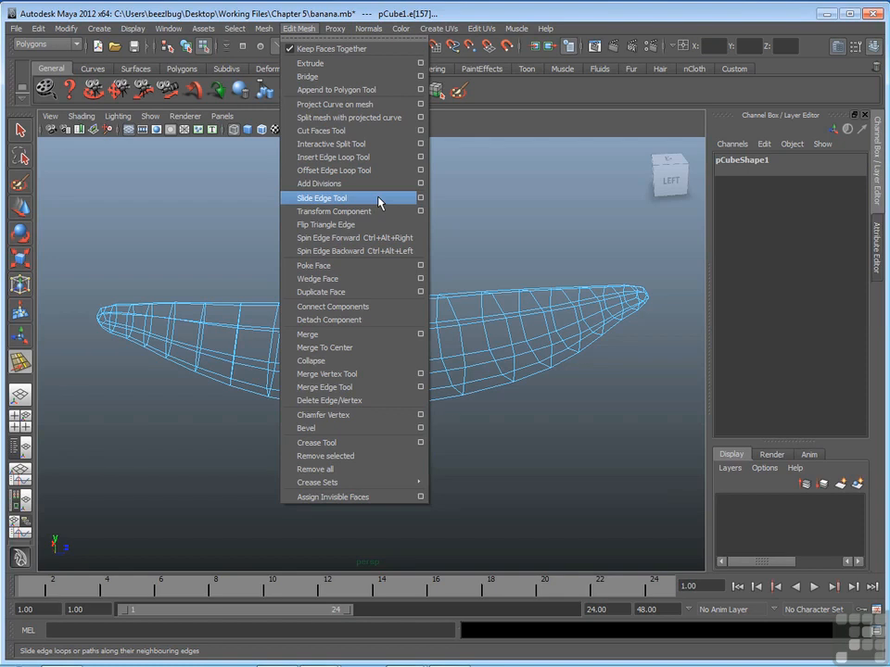
left_click(336, 199)
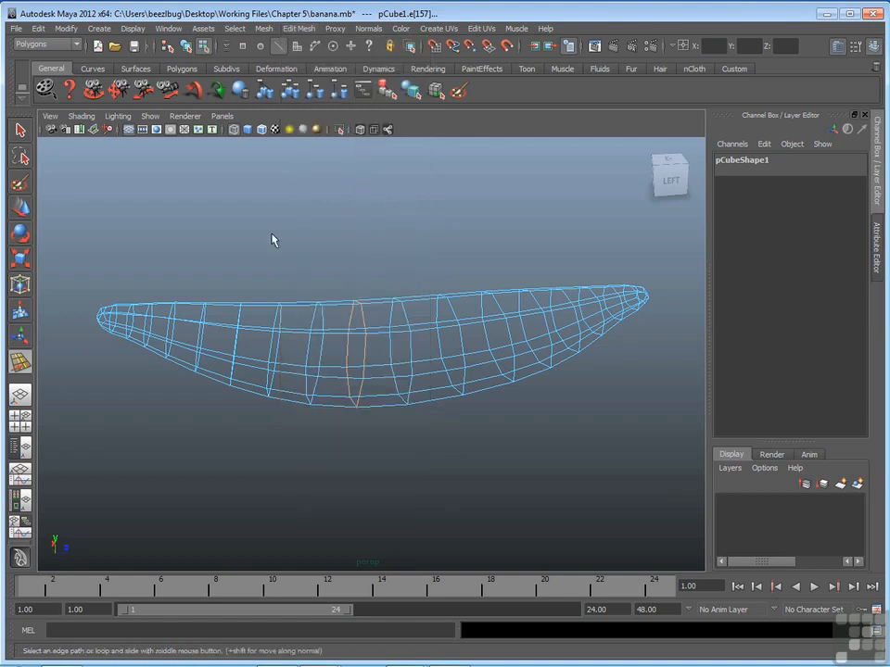
left_click(294, 231)
right_click_drag(361, 320, 469, 254, "alt")
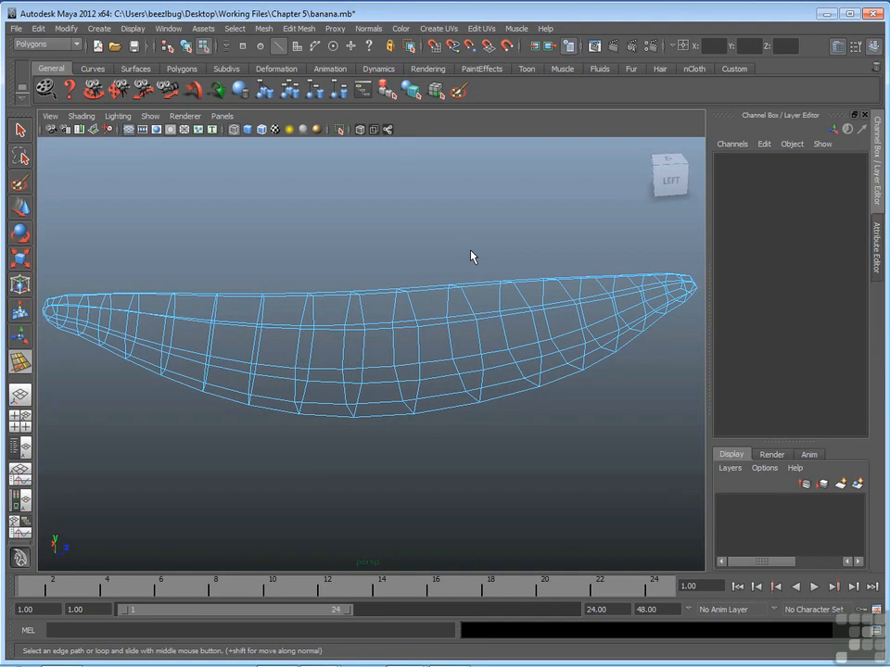
Step: Leave edge selection for object mode and select the whole banana mesh
left_click_drag(469, 250, 458, 257, "alt")
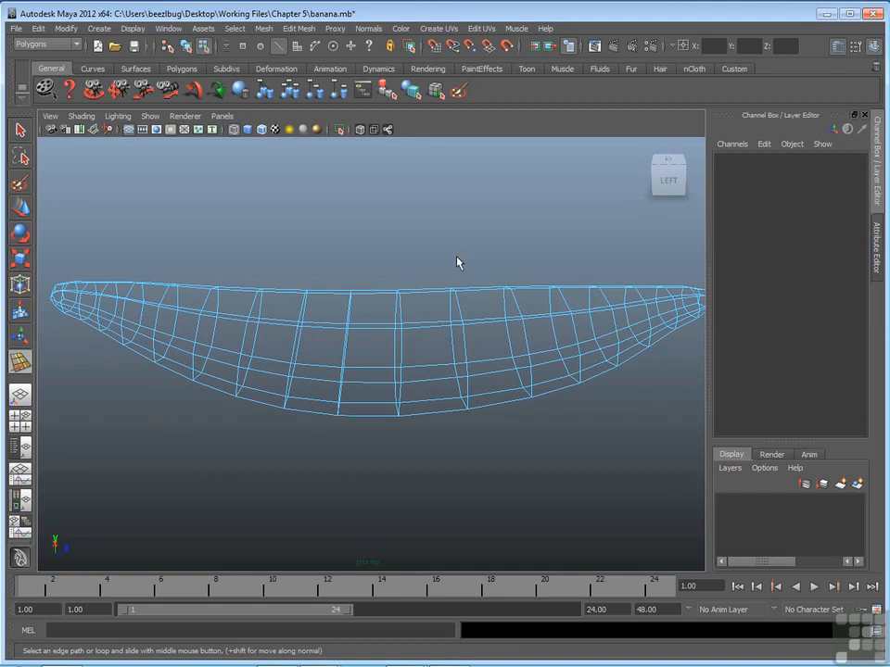
right_click_drag(377, 295, 424, 278)
left_click(417, 304)
Step: Cut the banana vertically through its middle, between two cross-section edge loops, with the Cut Faces Tool
left_click(313, 28)
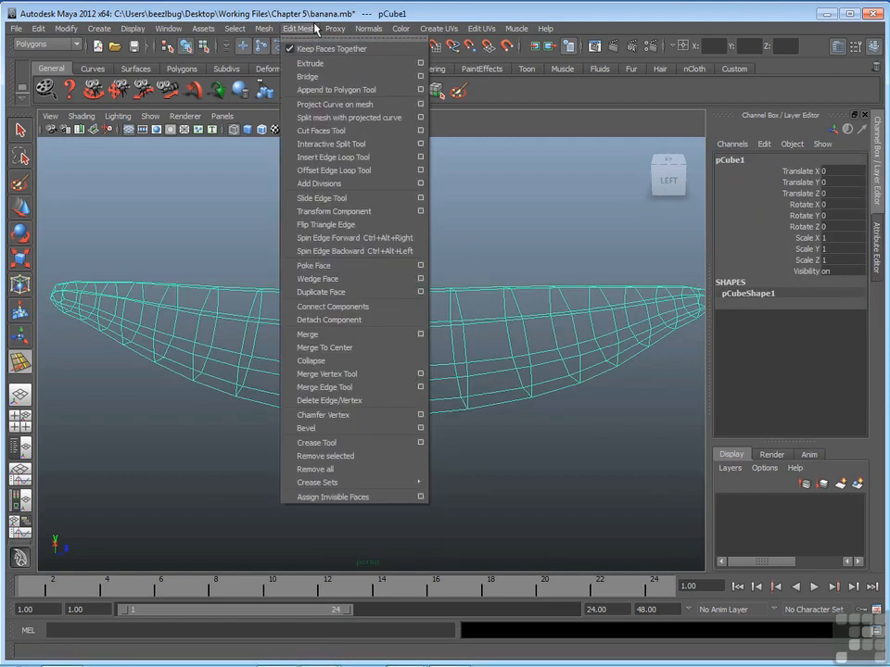
left_click(374, 139)
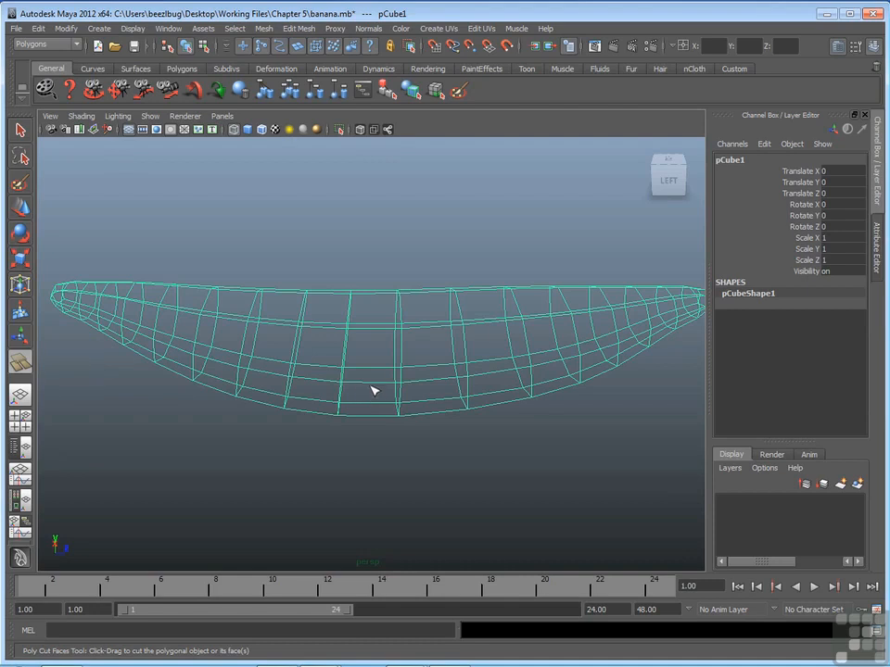
mouse_move(374, 387)
left_mouse_down()
mouse_move(385, 275)
mouse_move(370, 240)
mouse_move(293, 232)
mouse_move(189, 266)
mouse_move(286, 243)
mouse_move(512, 242)
mouse_move(524, 250)
mouse_move(212, 240)
mouse_move(469, 245)
mouse_move(376, 389)
left_mouse_up()
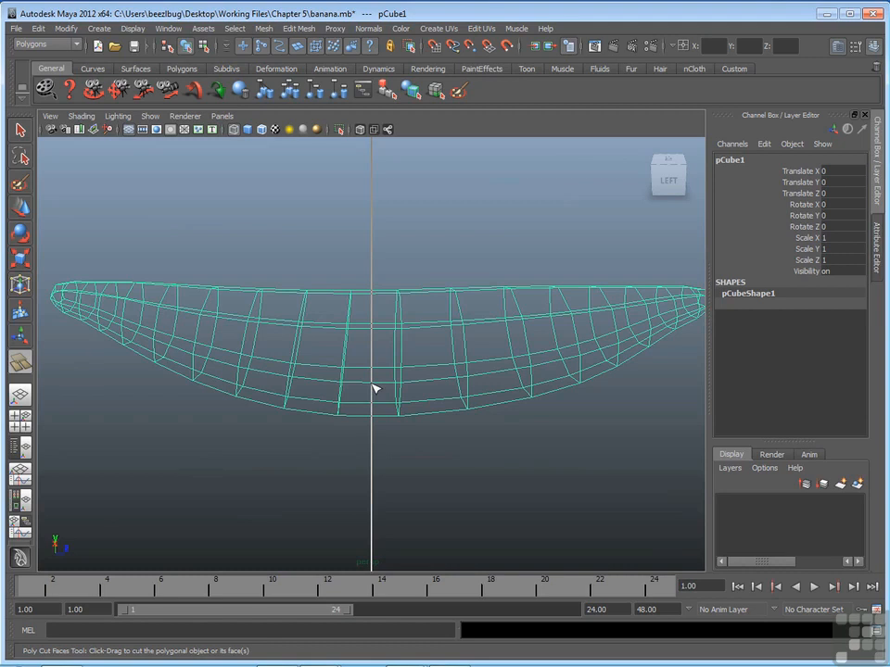
left_click_drag(376, 390, 376, 244)
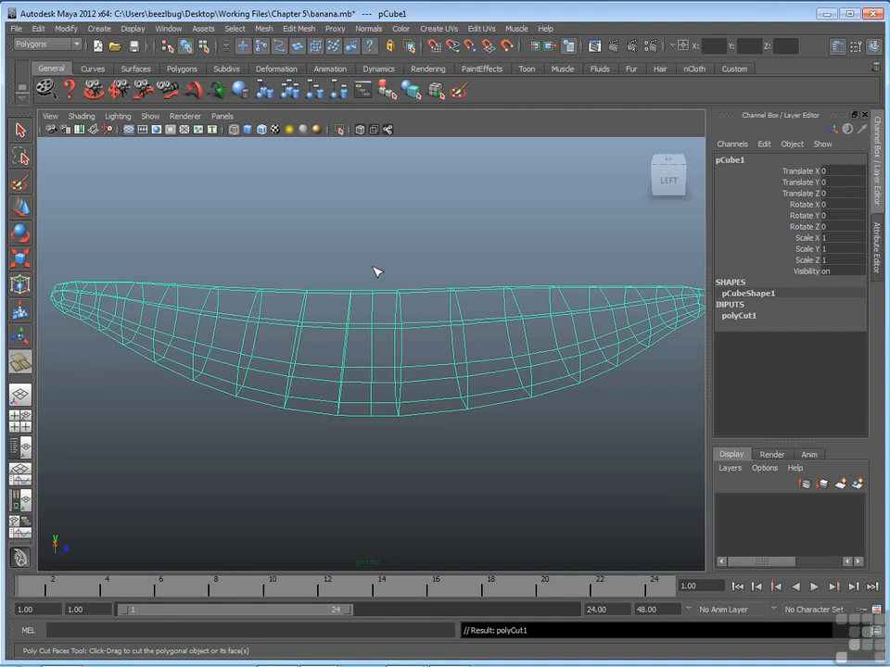
Step: In the side view, cut the banana diagonally through its middle with the Cut Faces Tool, sloping from upper left to lower right
key("space")
key("space")
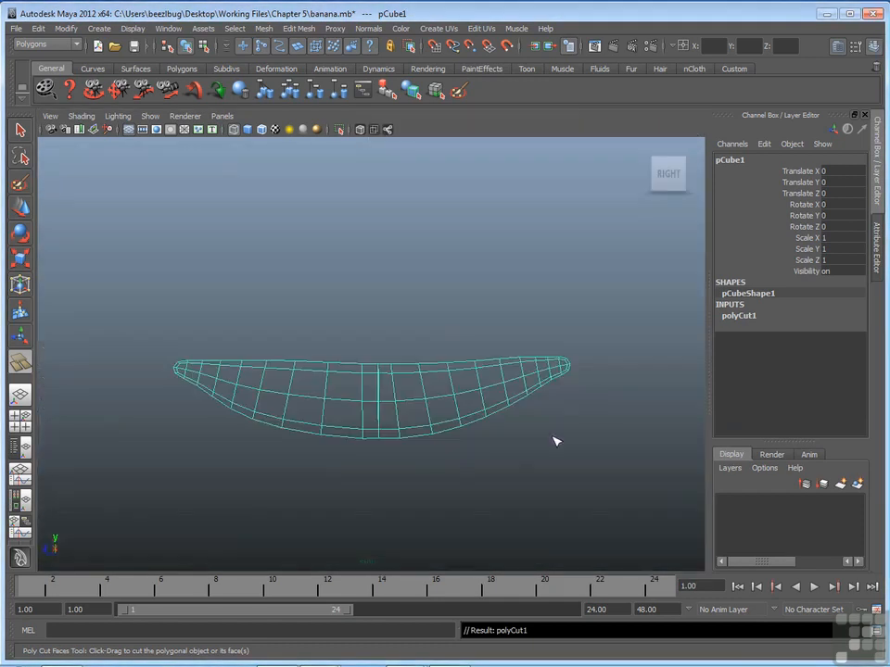
right_click_drag(387, 419, 660, 352, "alt")
middle_click_drag(471, 422, 470, 335, "alt")
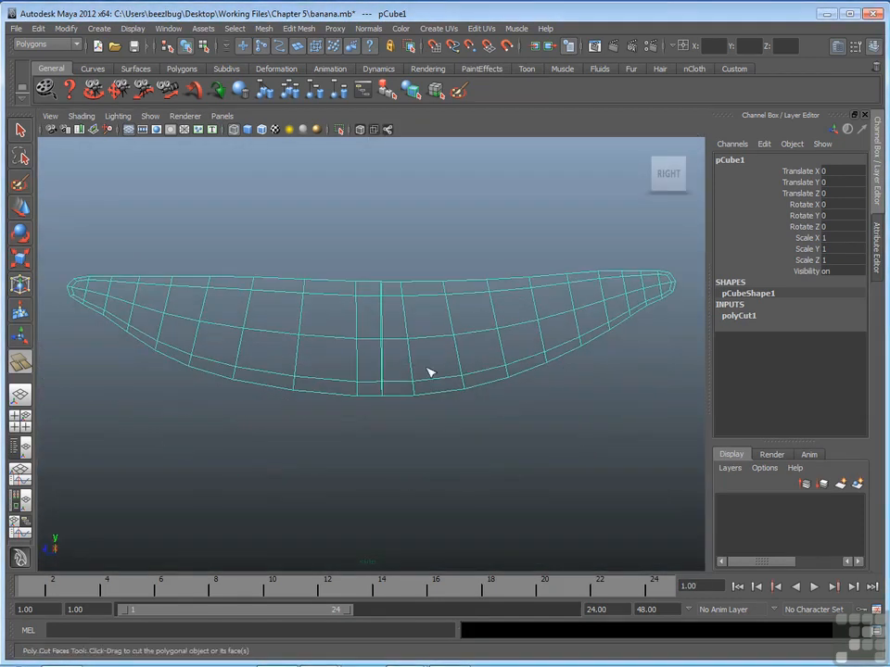
right_click_drag(429, 373, 493, 343, "alt")
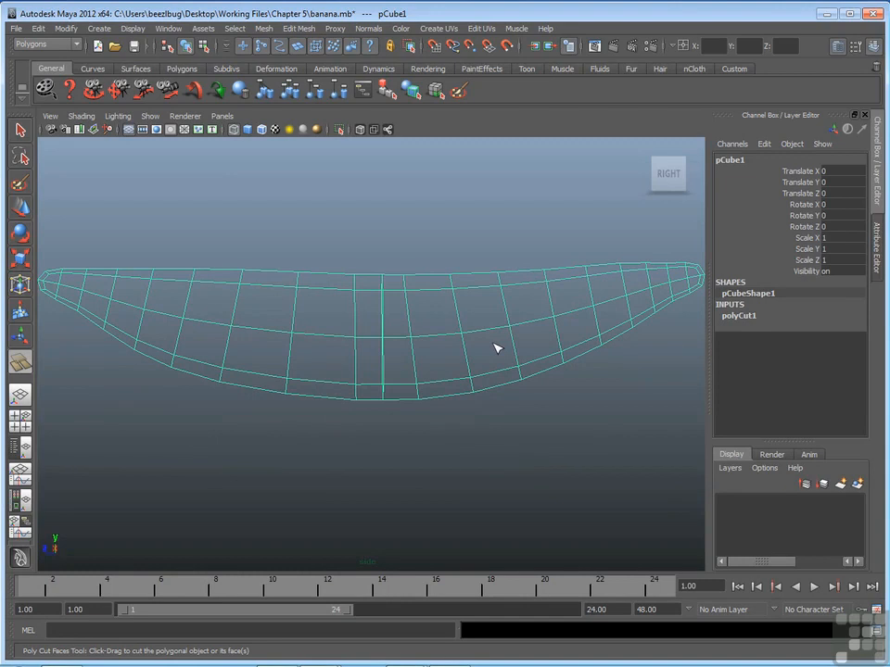
left_click(302, 29)
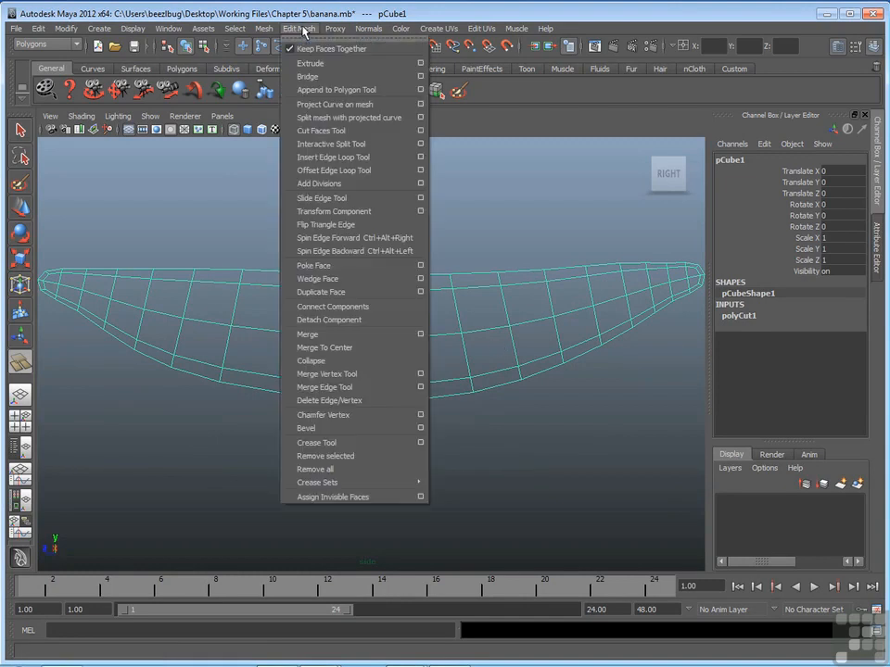
left_click(353, 133)
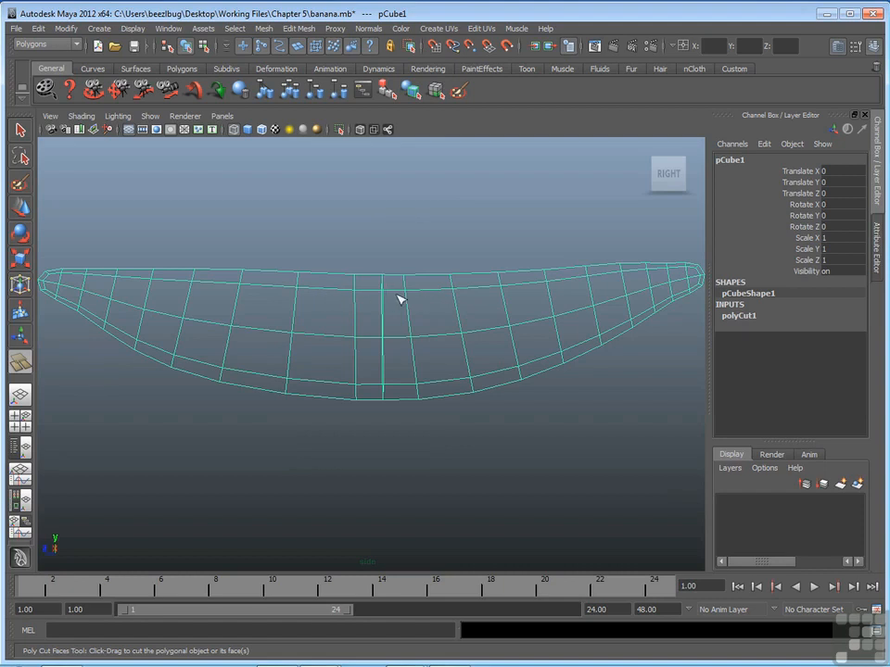
middle_click_drag(389, 300, 440, 311, "alt")
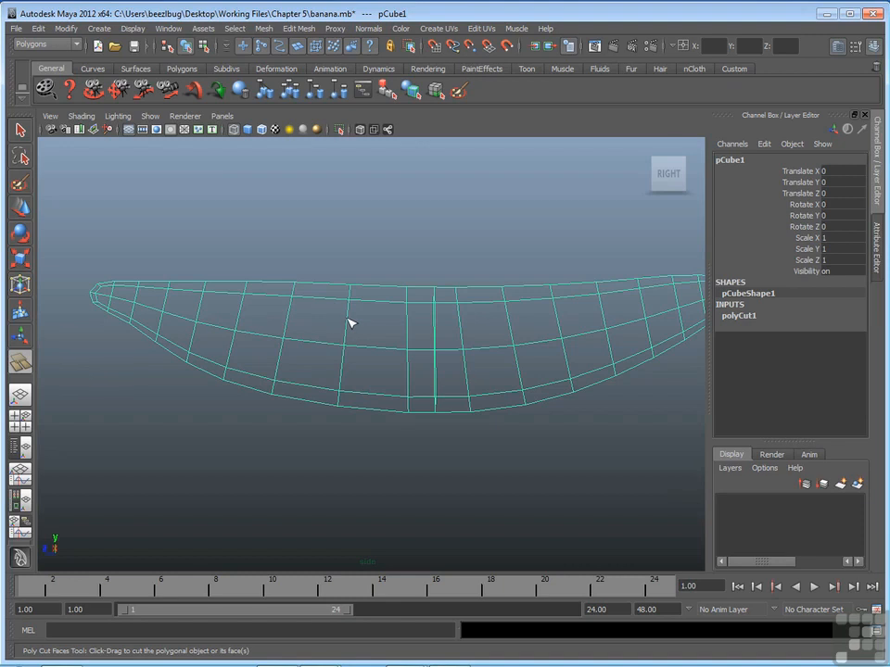
left_click_drag(350, 323, 455, 368)
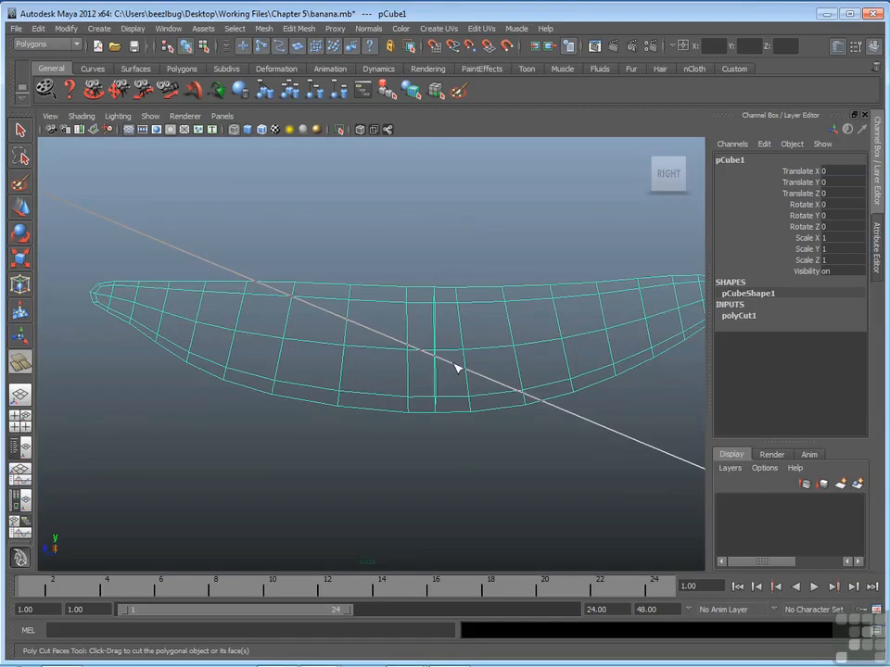
left_click_drag(455, 368, 518, 383)
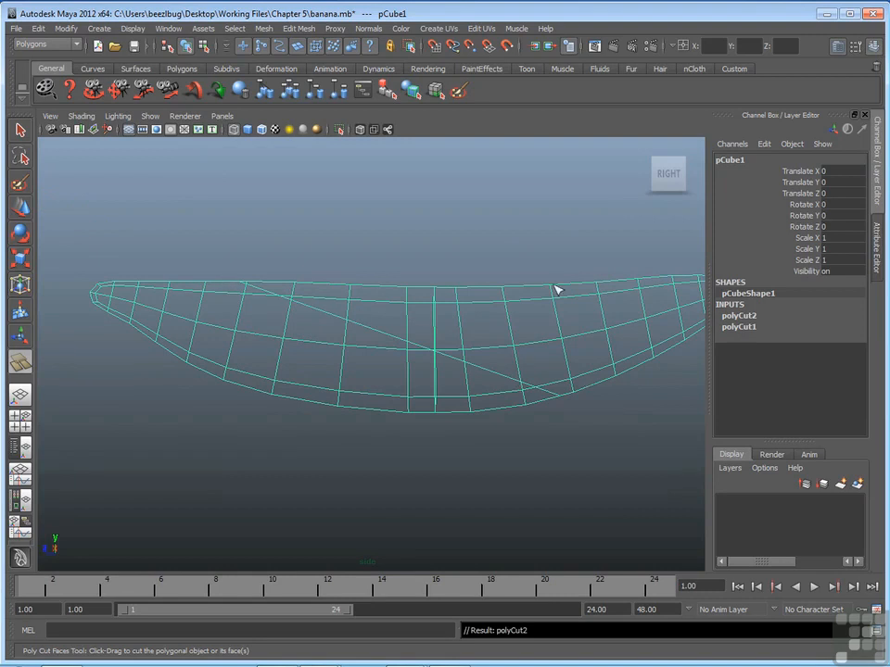
Step: Return to the perspective view and display the banana in smooth shading
key("space")
key("space")
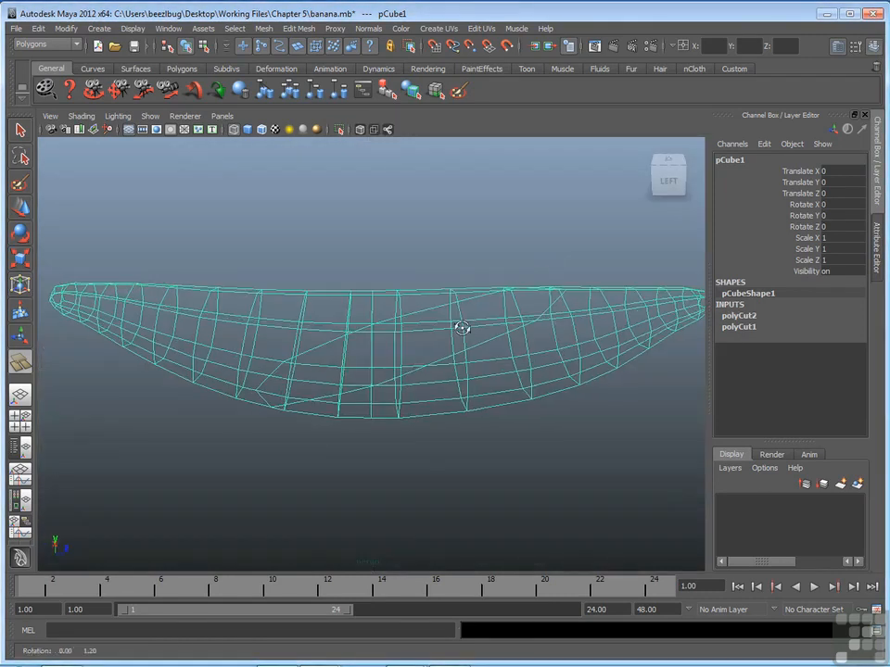
left_click_drag(412, 337, 466, 353, "alt")
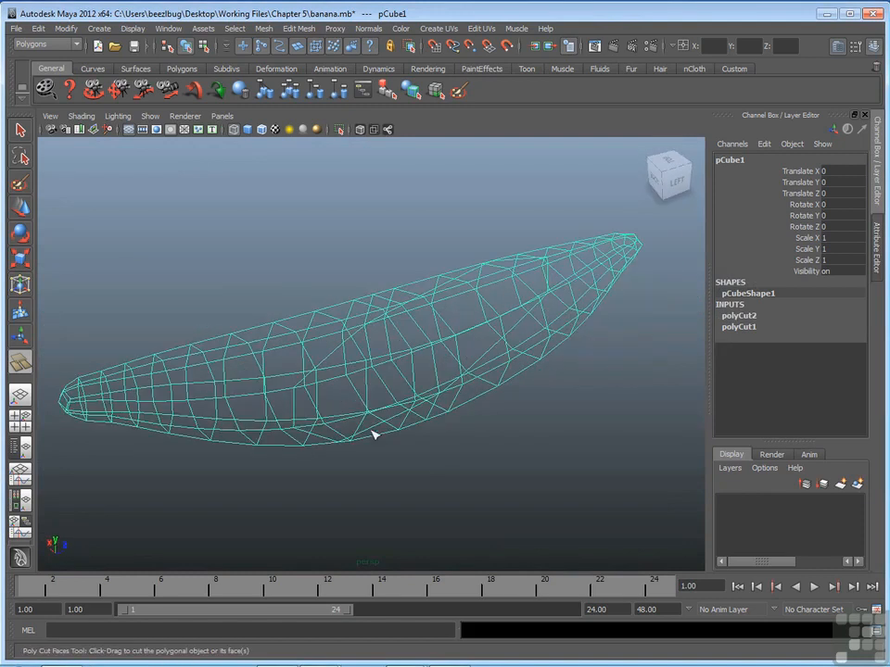
left_click_drag(441, 417, 389, 395, "alt")
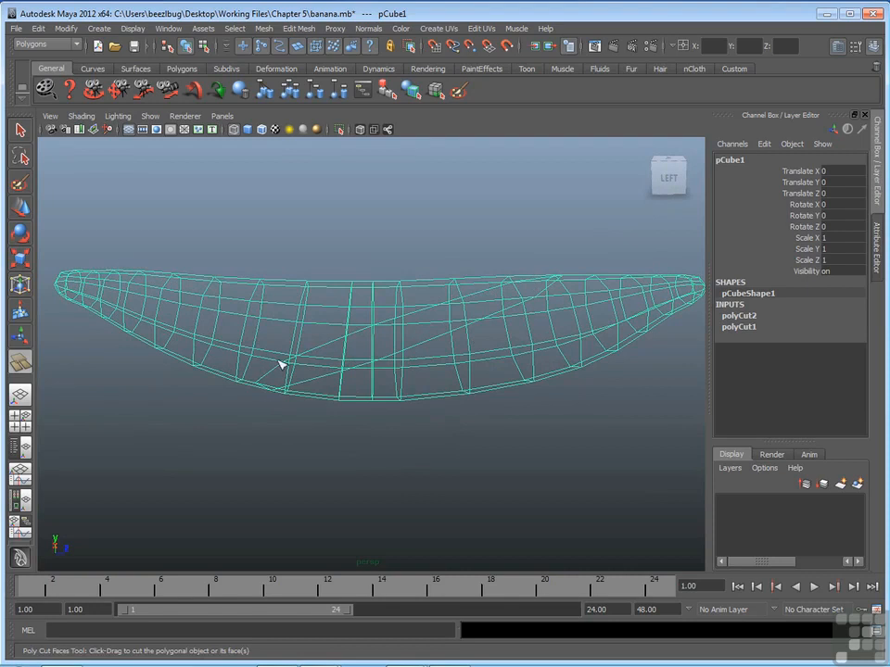
left_click_drag(542, 316, 282, 321, "alt")
left_click(81, 116)
left_click(120, 150)
Step: Repeat the Cut Faces Tool and make a near-vertical cut between two cross-section loops in the left third of the banana
mouse_move(288, 280)
left_mouse_down("alt")
mouse_move(342, 333)
mouse_move(511, 305)
mouse_move(520, 278)
mouse_move(501, 282)
left_mouse_up("alt")
key("g")
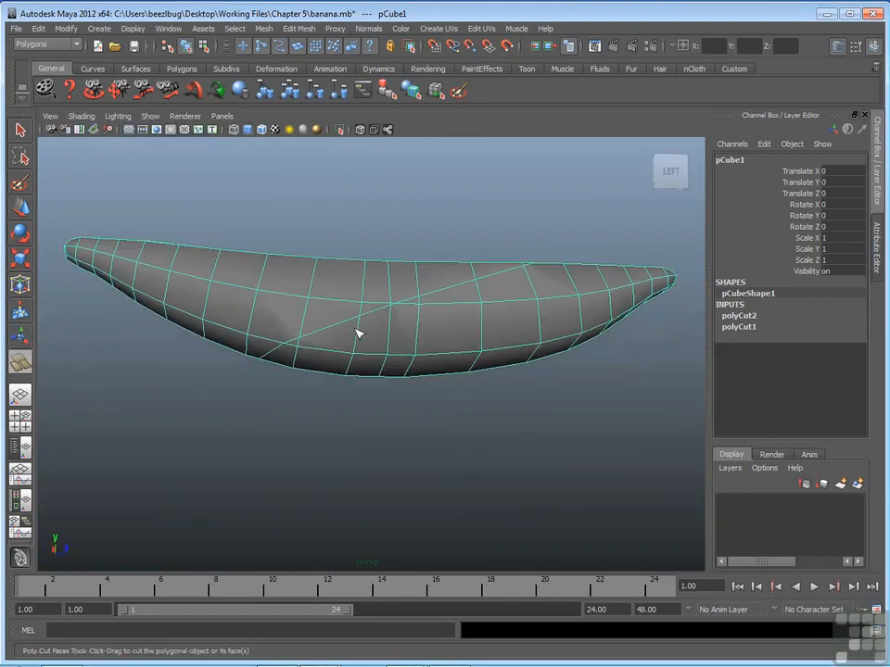
left_click_drag(337, 334, 470, 404, "alt")
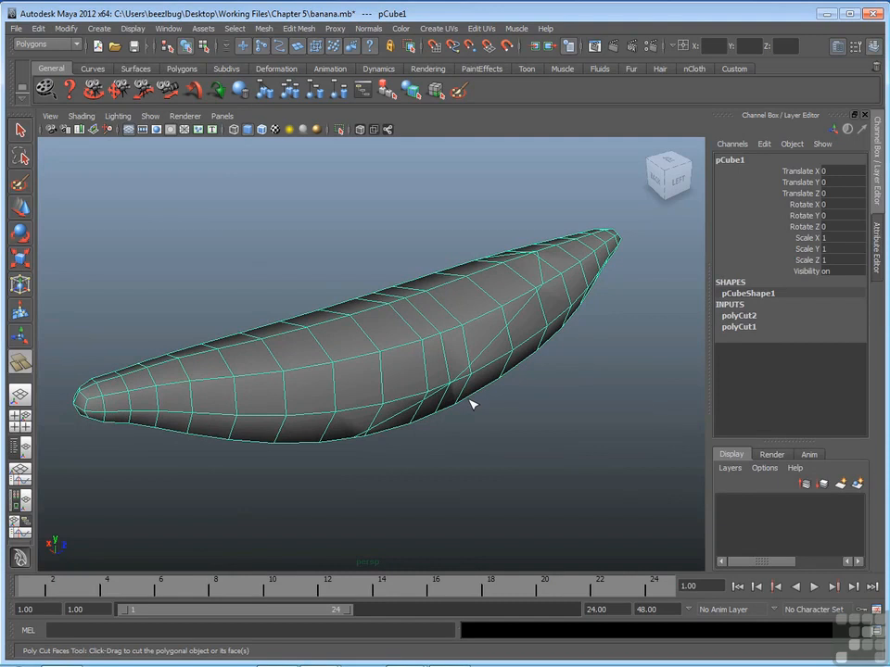
left_click_drag(400, 422, 416, 370, "alt")
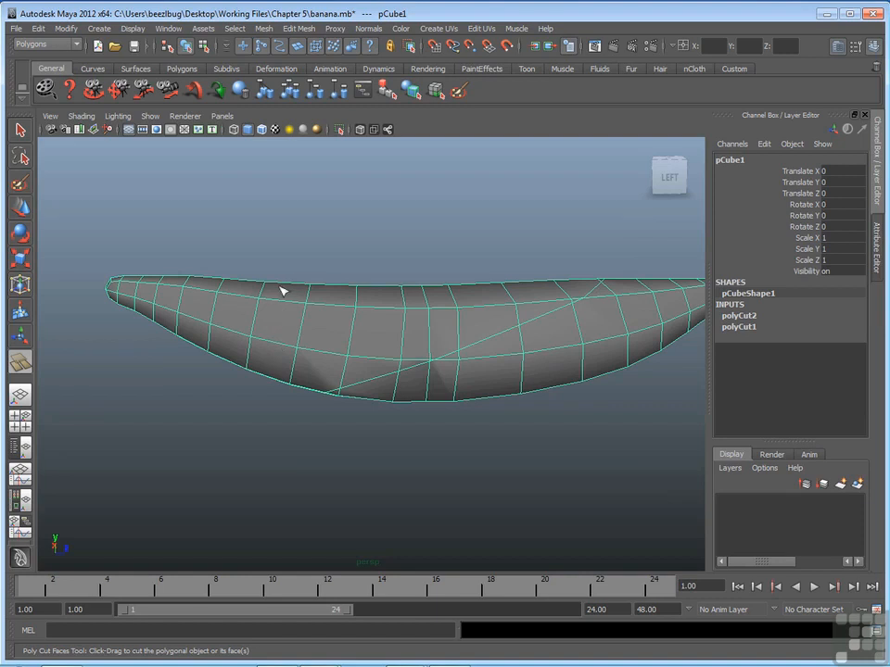
left_click_drag(283, 273, 297, 360, "alt")
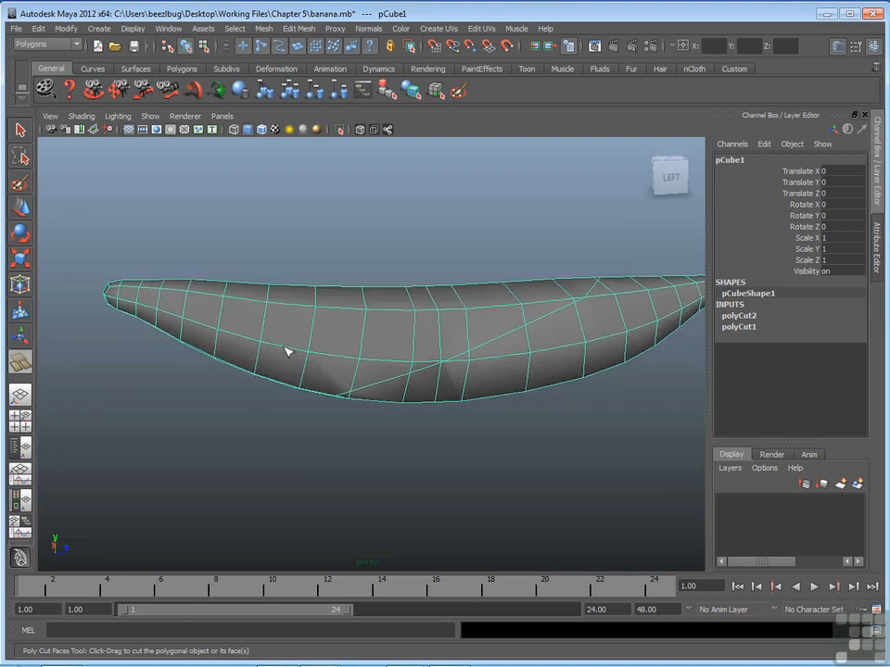
left_click_drag(285, 350, 298, 277)
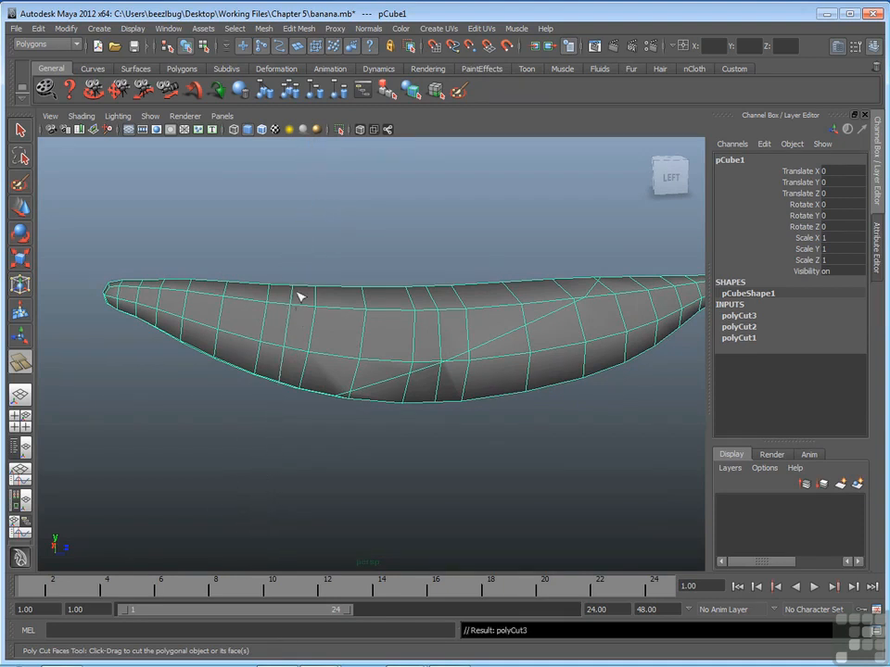
Step: Examine the cuts on both sides of the banana and reactivate the Cut Faces Tool
left_click_drag(333, 346, 442, 342, "alt")
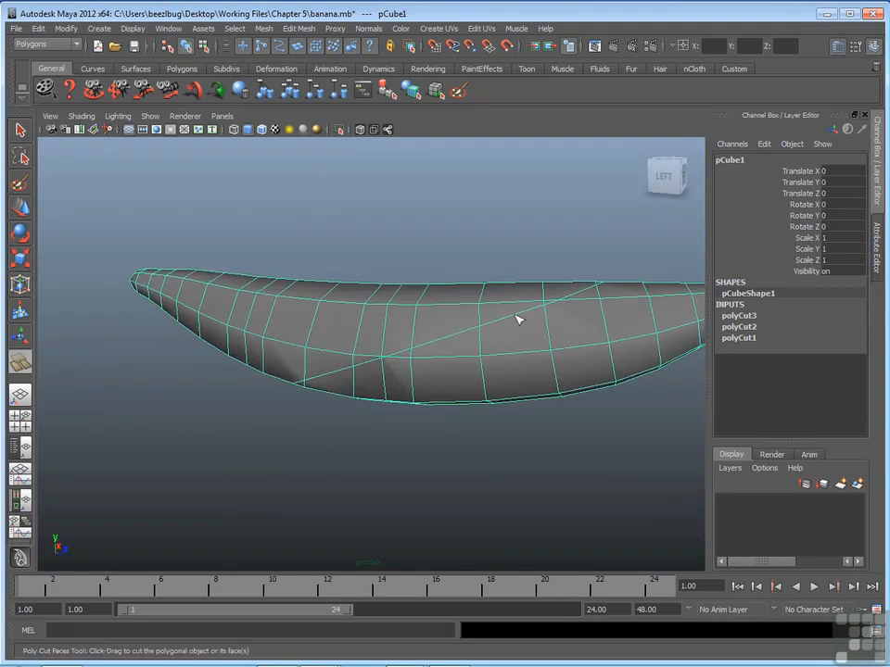
left_click_drag(523, 337, 235, 364, "alt")
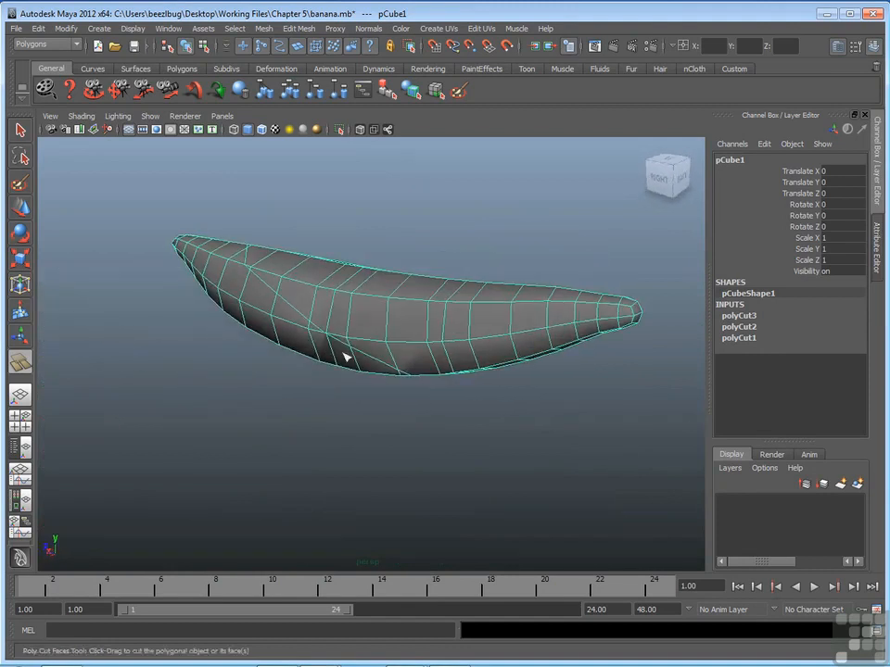
left_click_drag(401, 371, 401, 385, "alt")
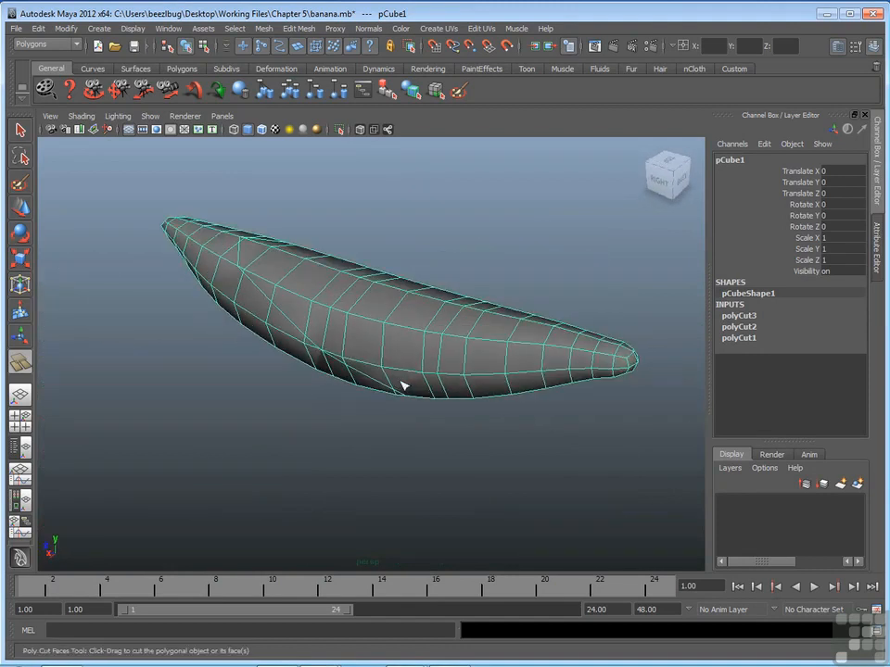
left_click(299, 28)
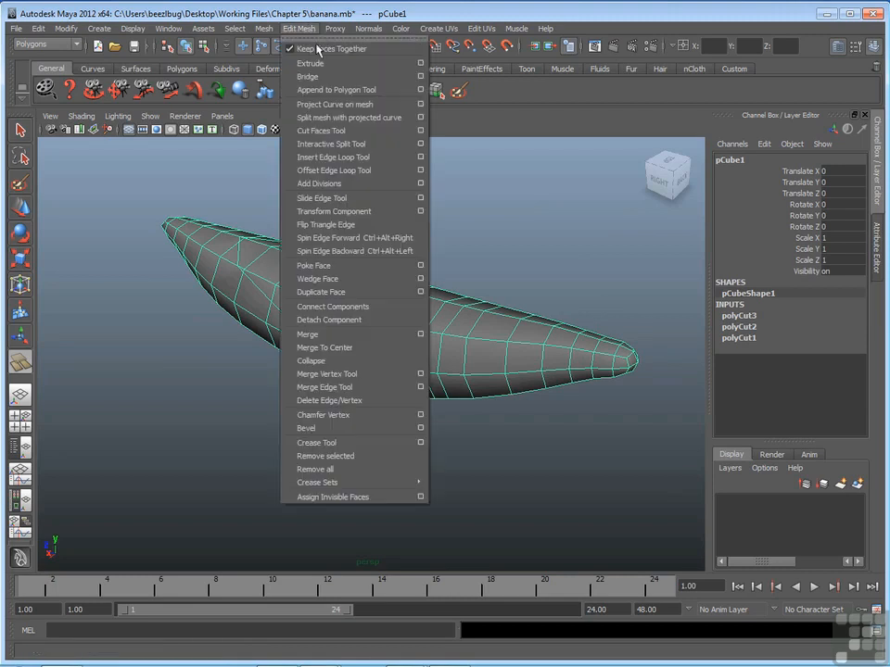
left_click(378, 136)
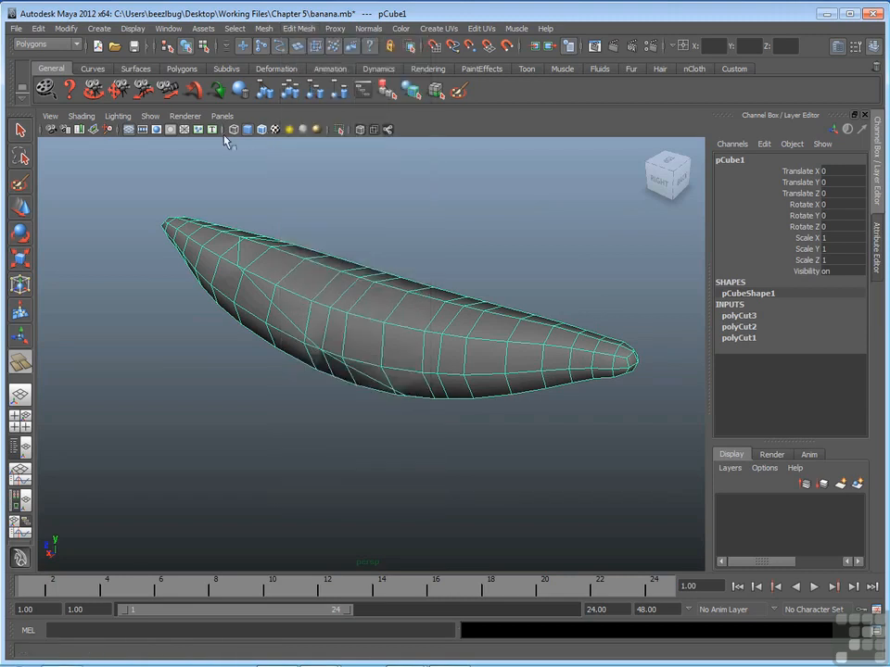